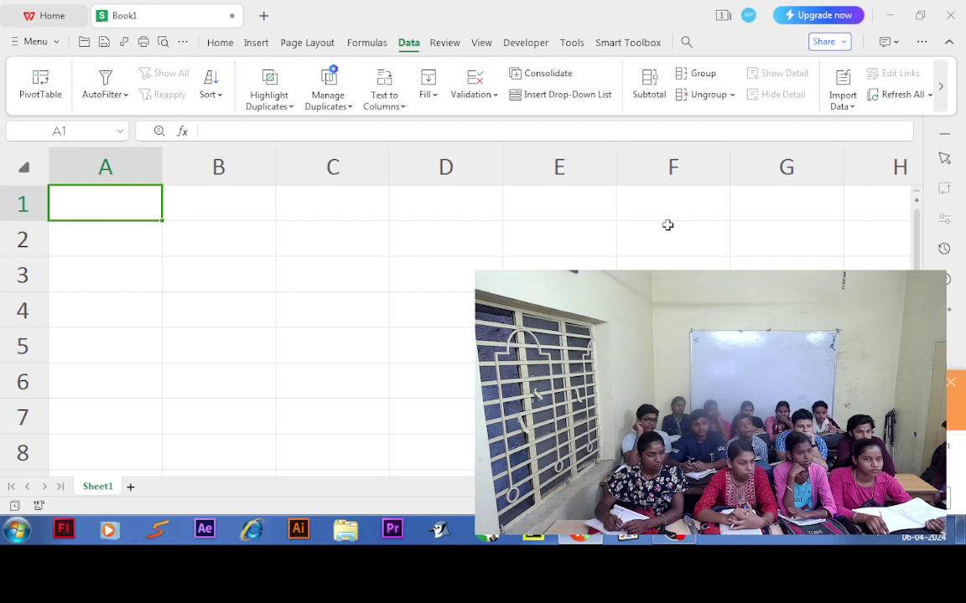
Jump to the sheet's last row and last column, returning to cell A1 each time
left_click(951, 383)
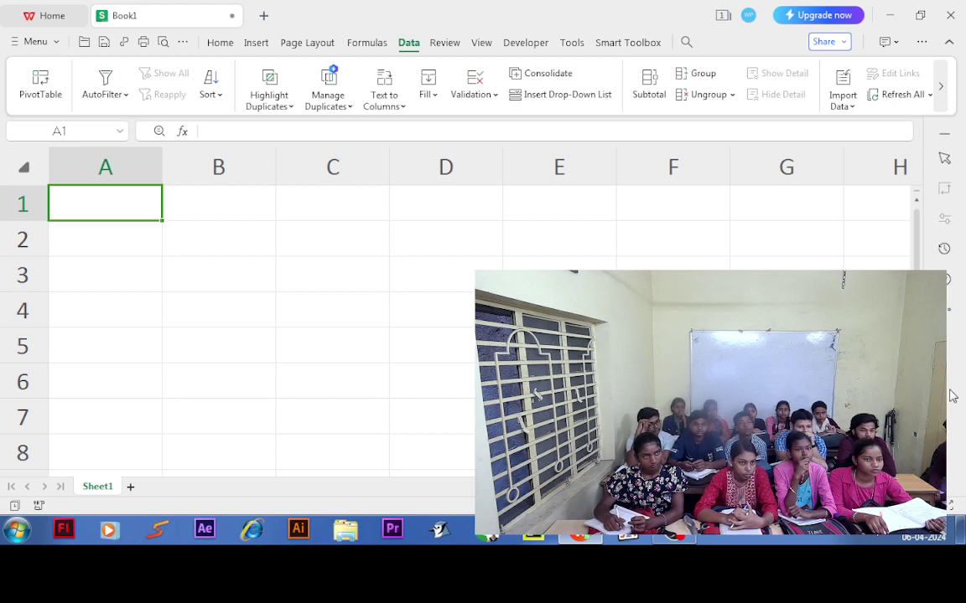
key("ctrl+Down")
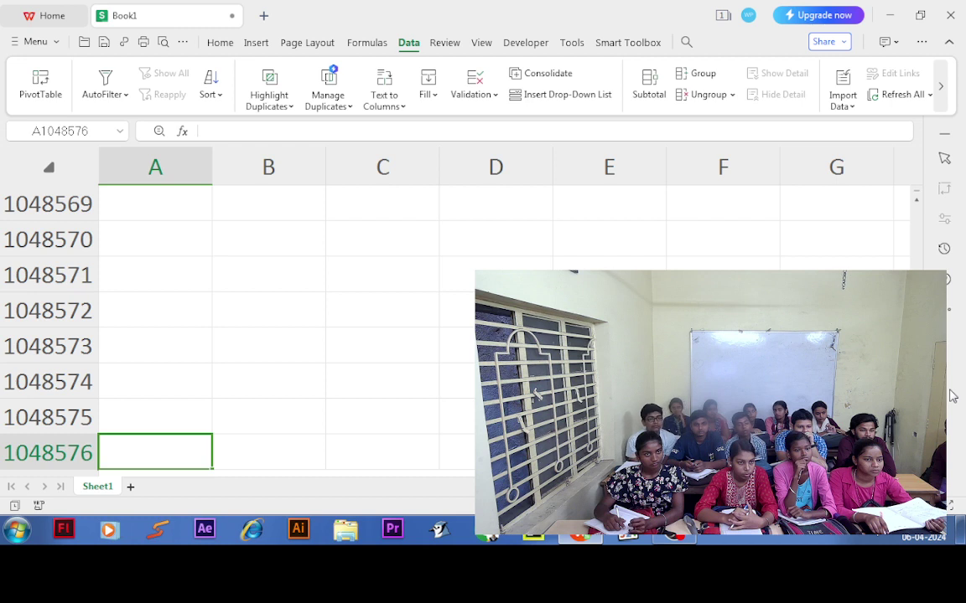
key("ctrl+Up")
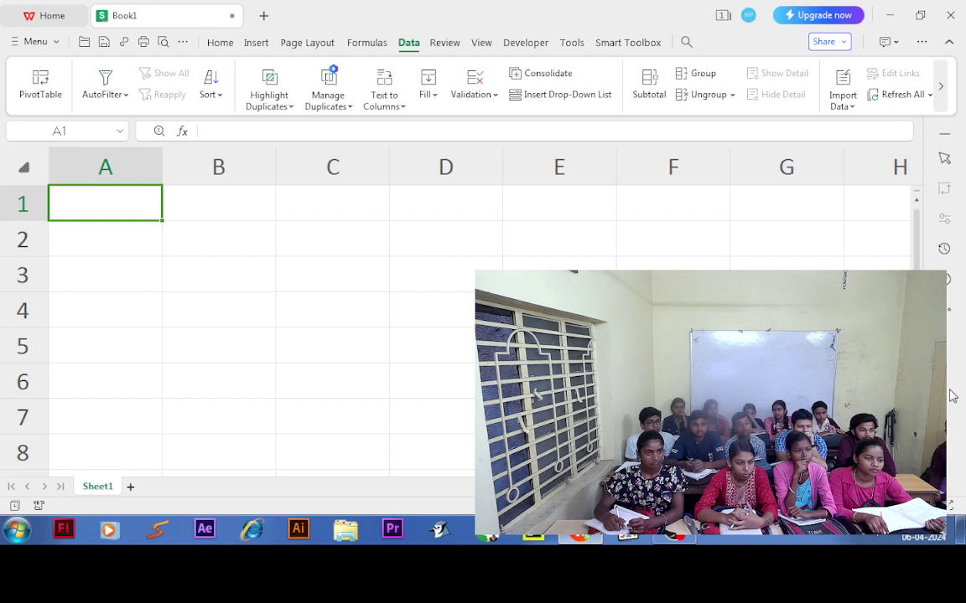
key("ctrl+Right")
key("ctrl+Left")
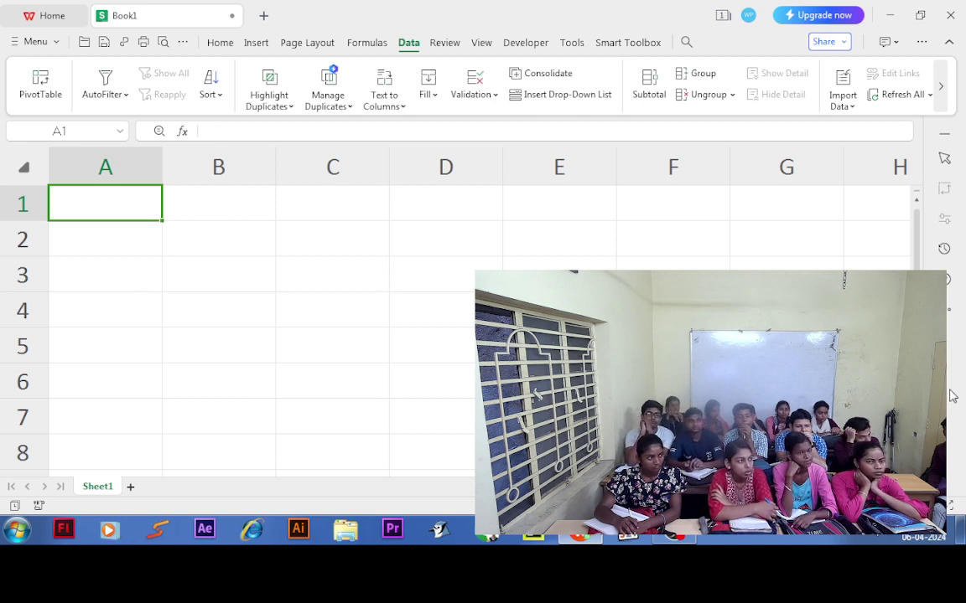
Enter 9 in cell A1, 8 in B1, and the sum as plain text 9+8 in C1
type("9")
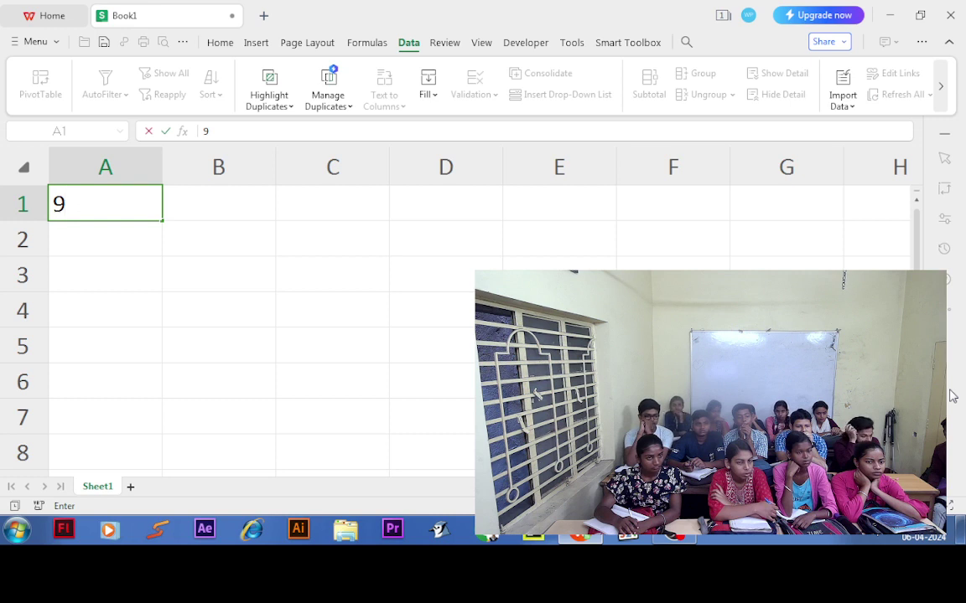
key("Tab")
type("8")
key("Tab")
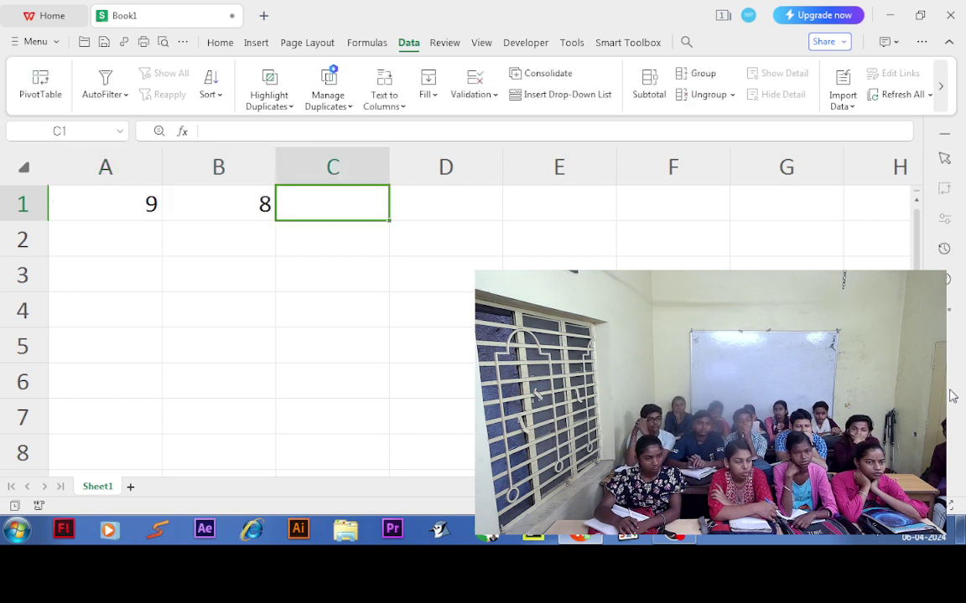
type("9+8")
key("Return")
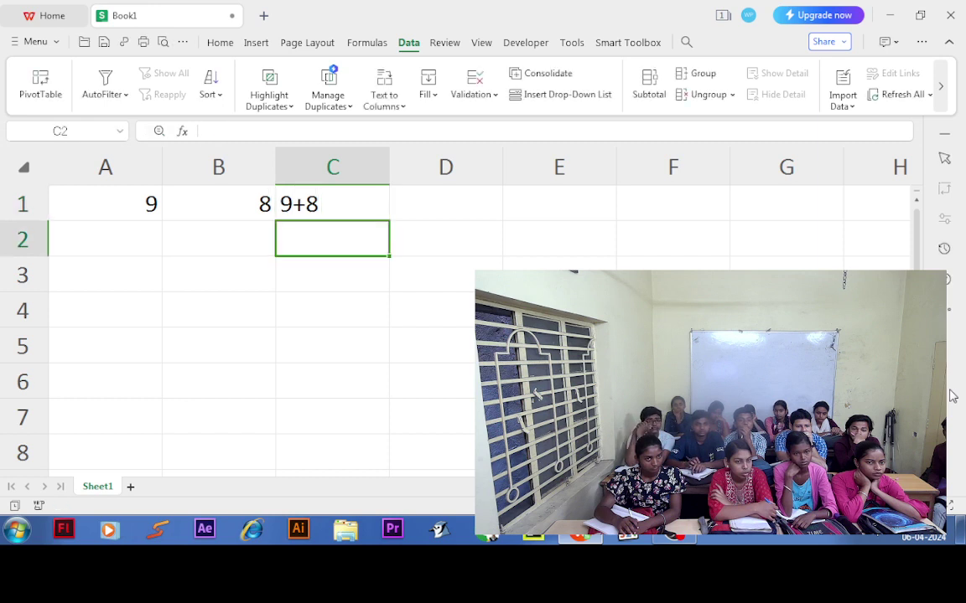
Replace the text in cell C1 with the formula =9+8
key("Up")
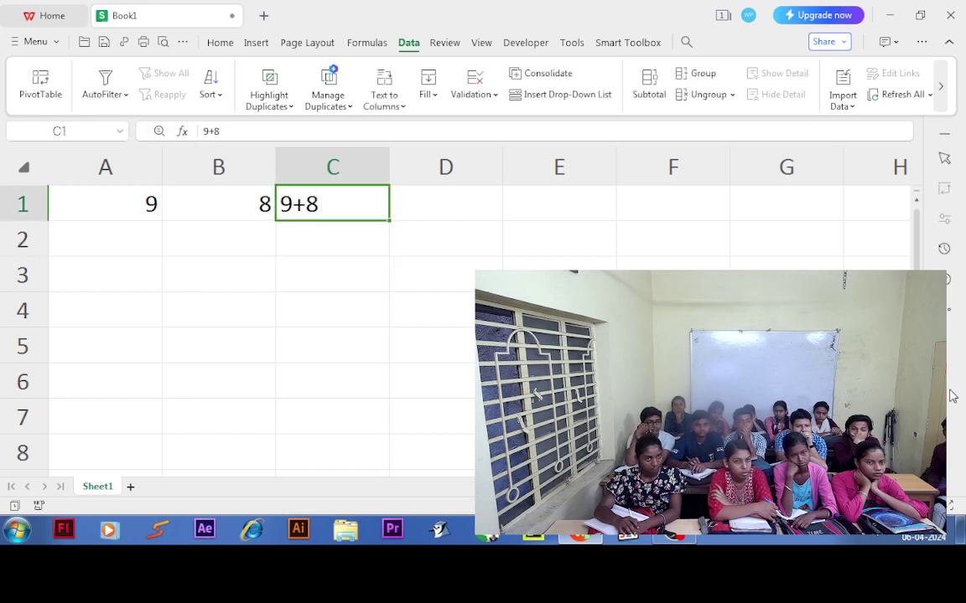
type("=")
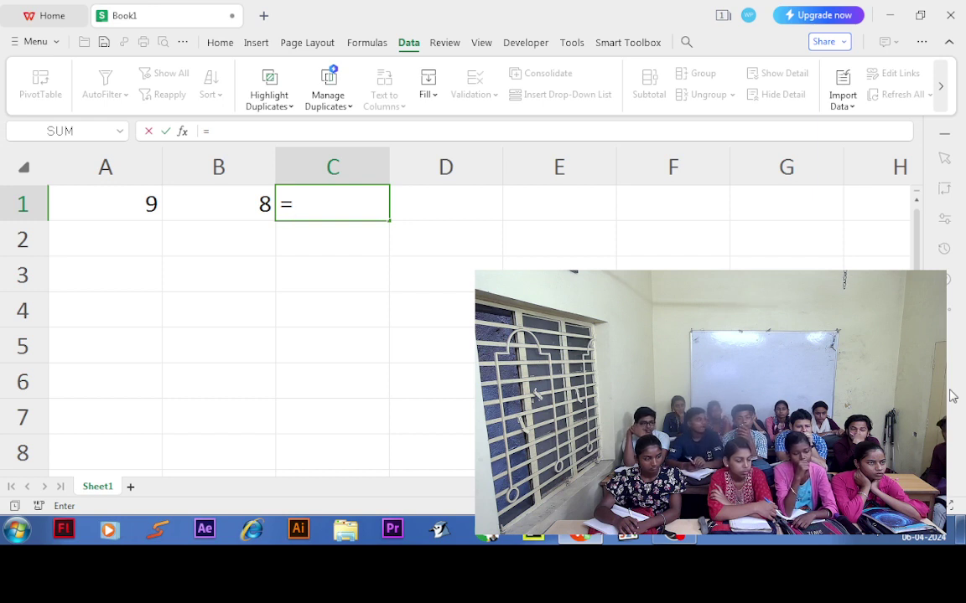
type("9+8")
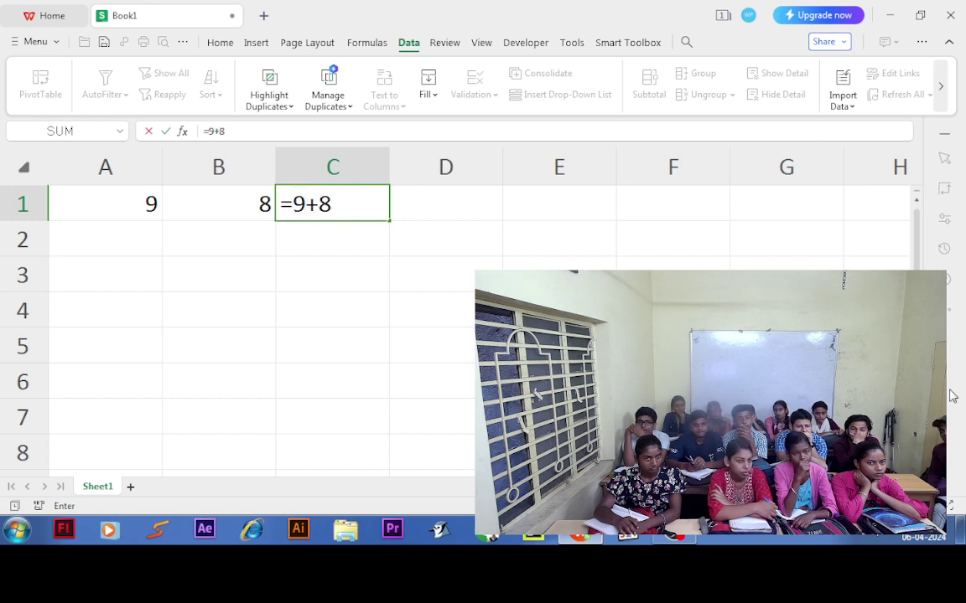
key("Return")
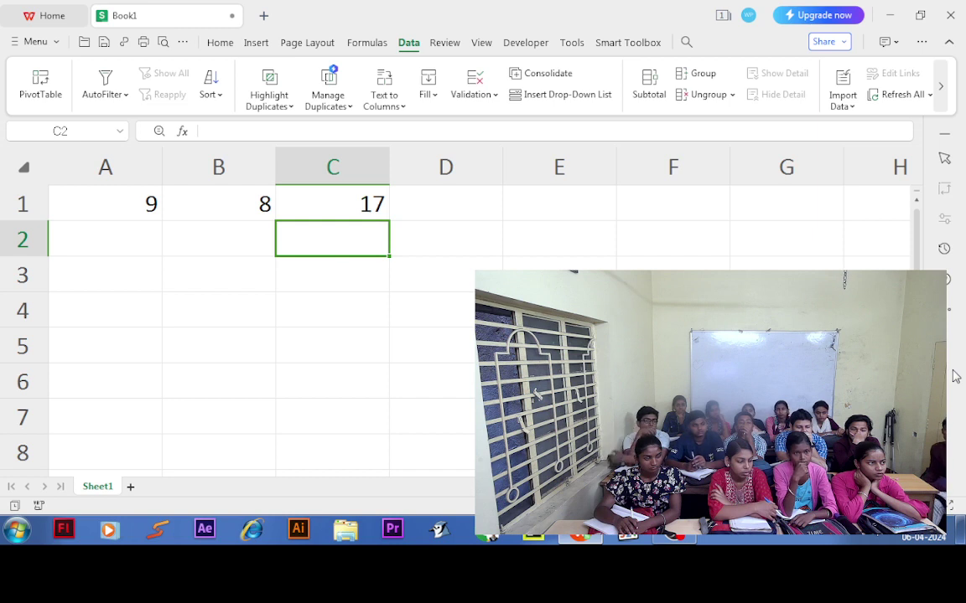
Change the value in cell A1 to 5
key("Left")
key("Left")
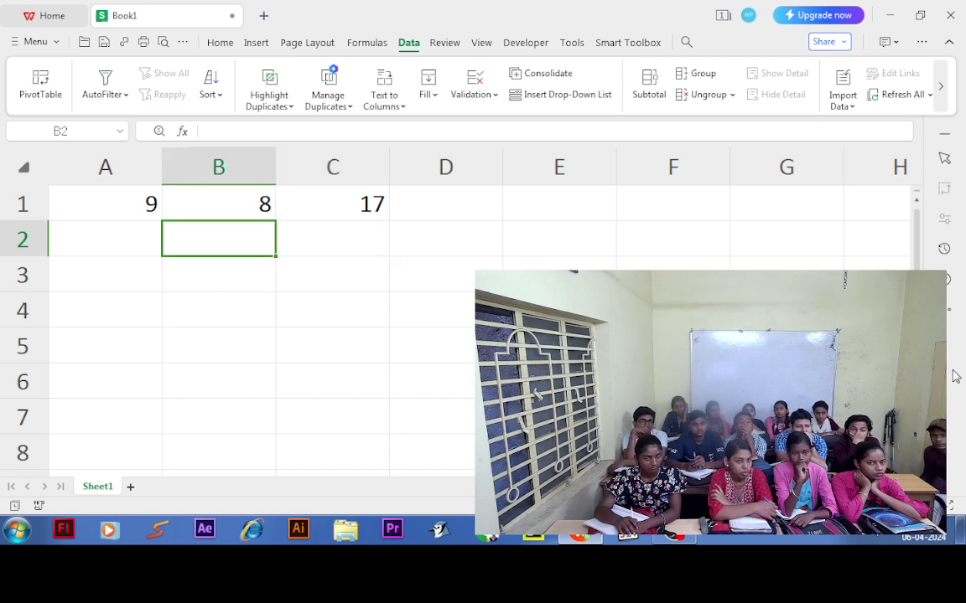
key("Up")
type("5")
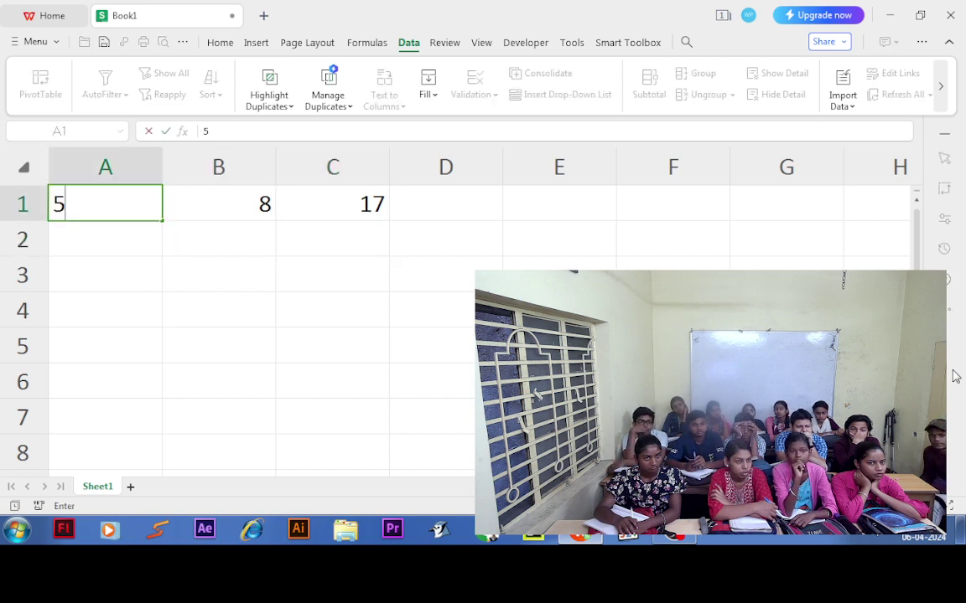
key("Return")
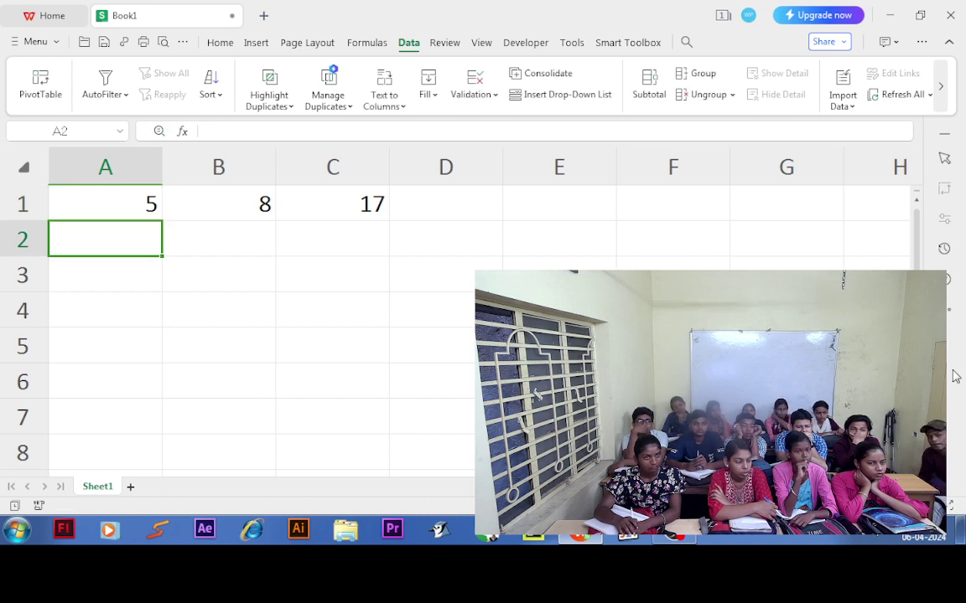
Replace the formula in cell C1 with =5+8
key("Up")
key("Right")
key("Right")
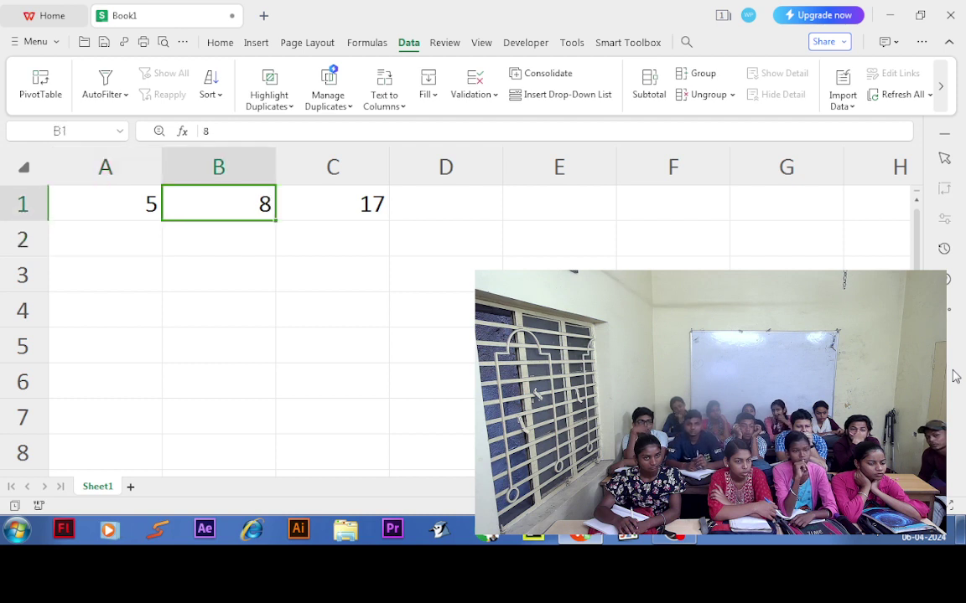
type("=")
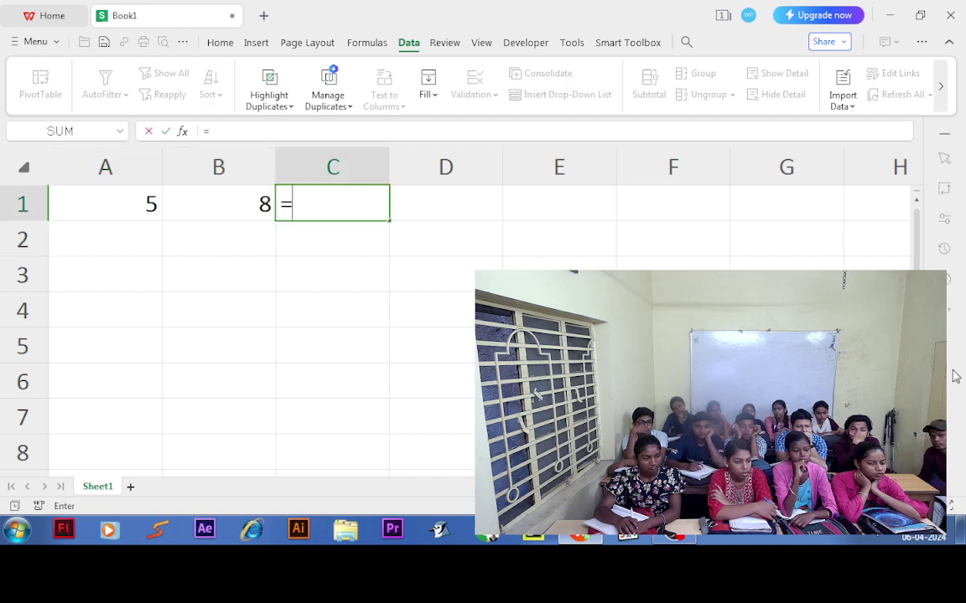
type("5+8")
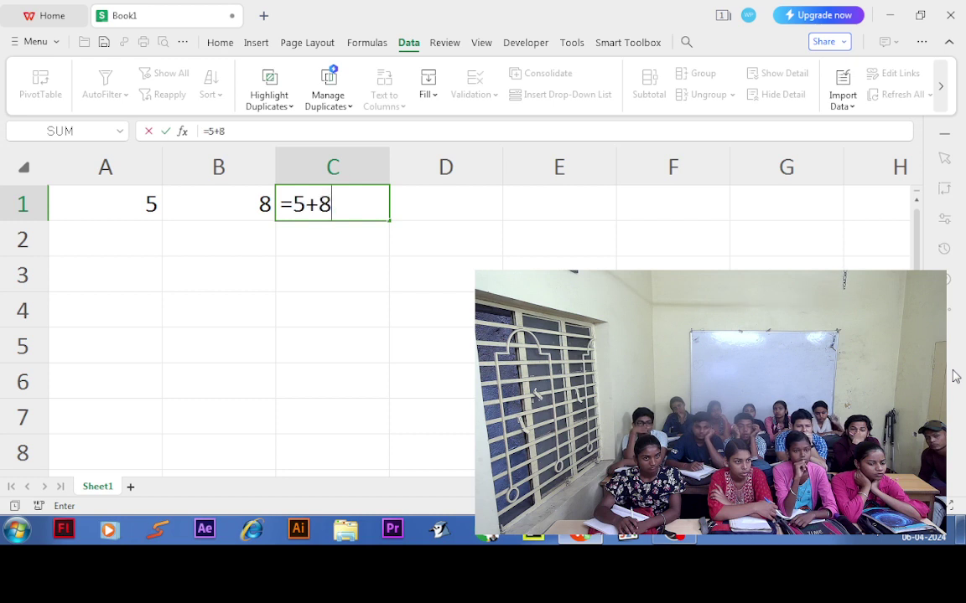
key("Return")
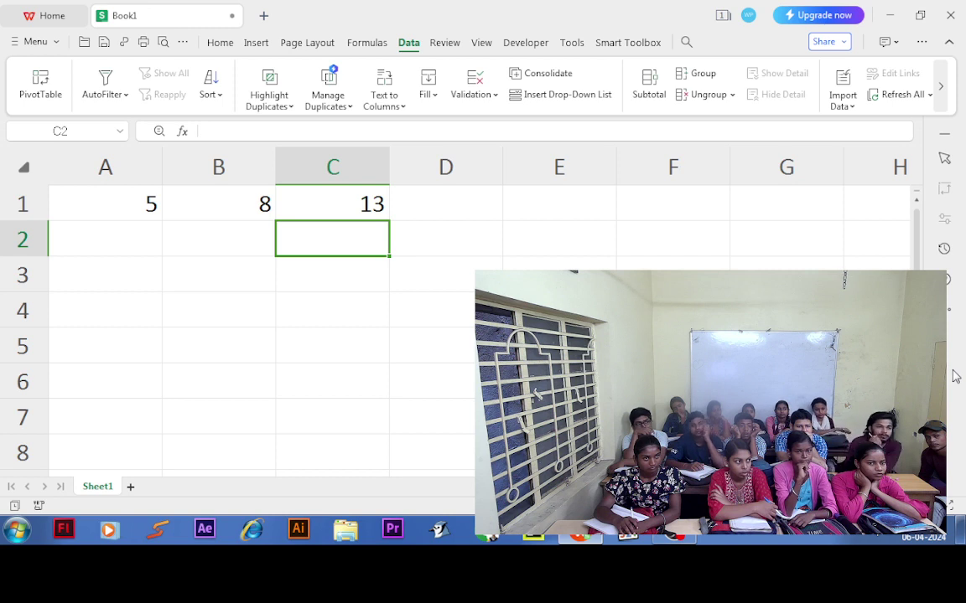
Clear the fixed-number formula from cell C1
key("Up")
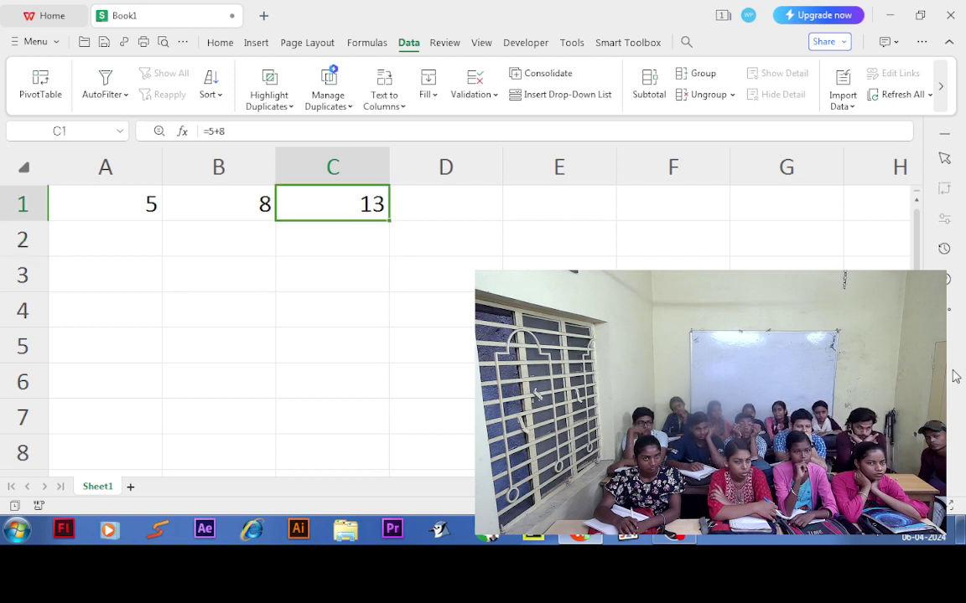
type("=")
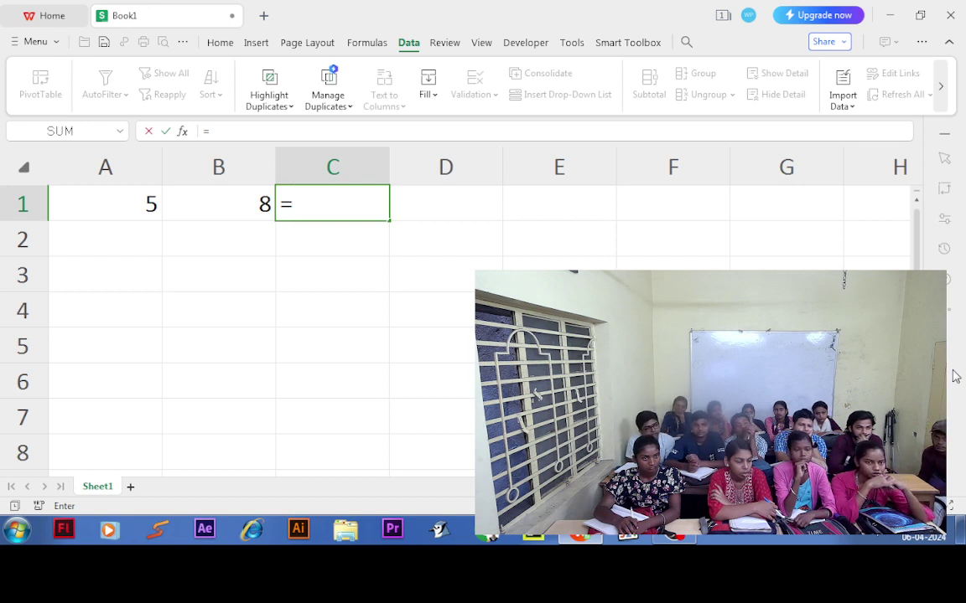
key("Escape")
key("Down")
key("Down")
key("Down")
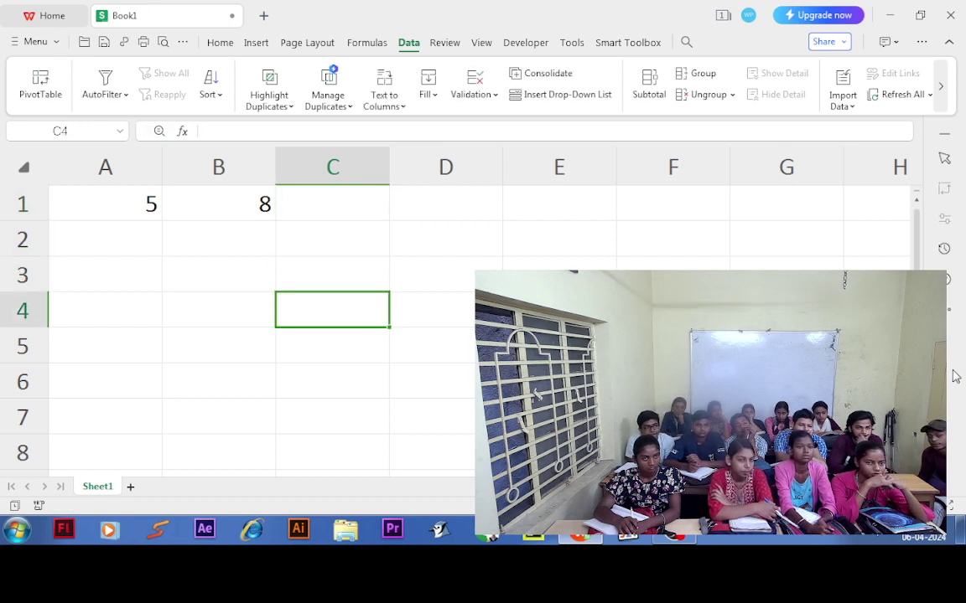
key("Down")
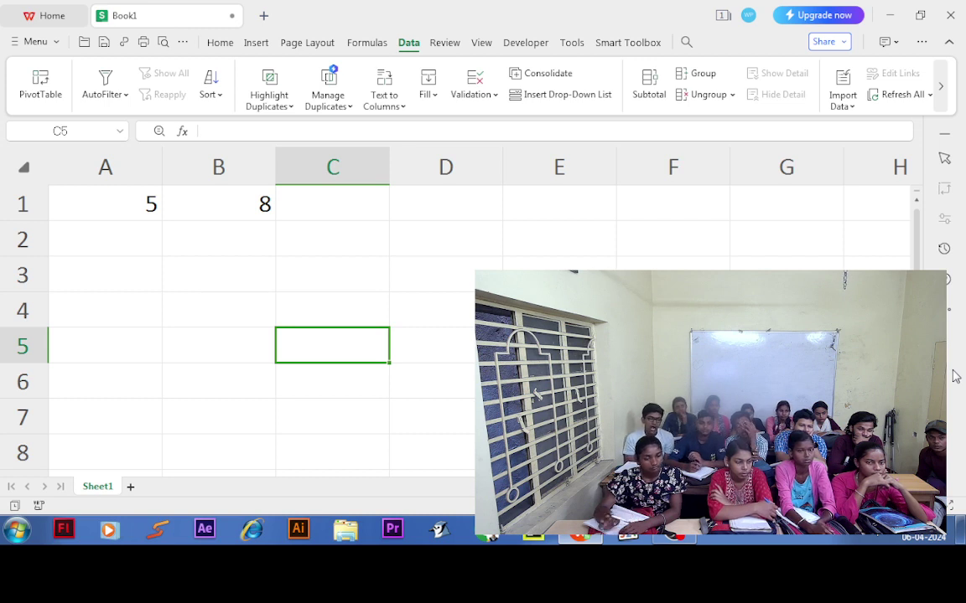
Add the two values by cell reference with the formula =A1+B1 in cell C1
key("Up")
key("Up")
key("Up")
key("Up")
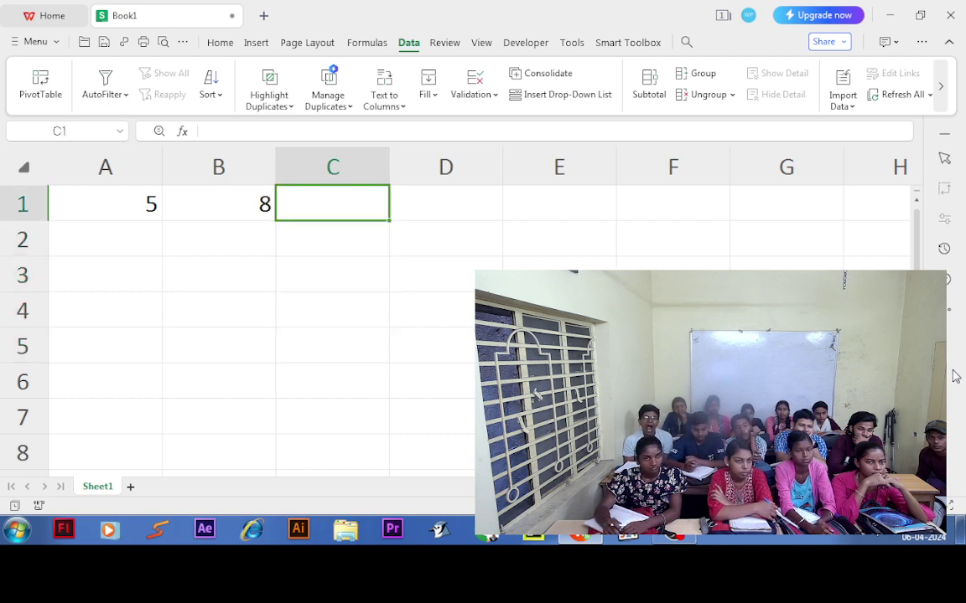
type("=A1")
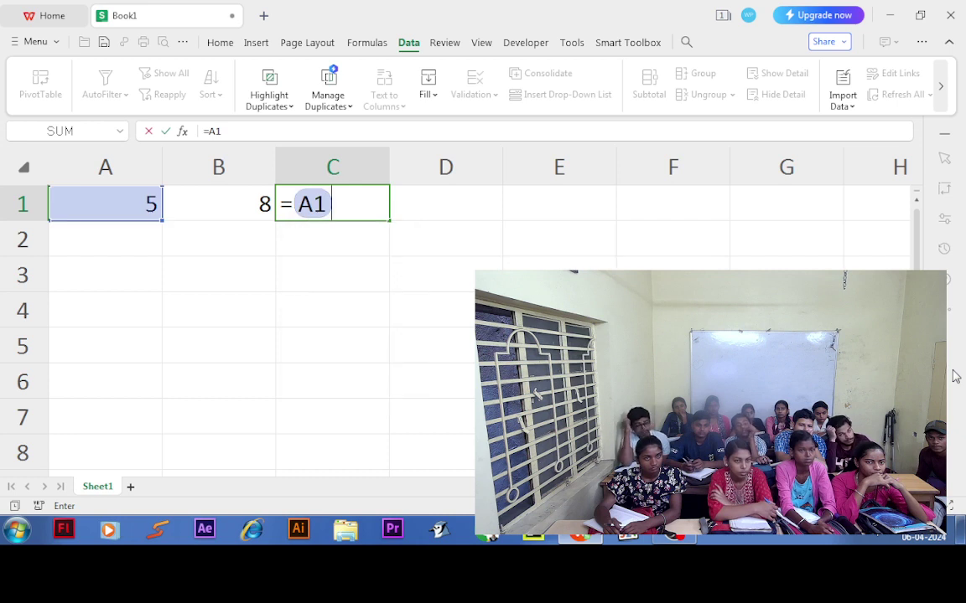
type("+B1")
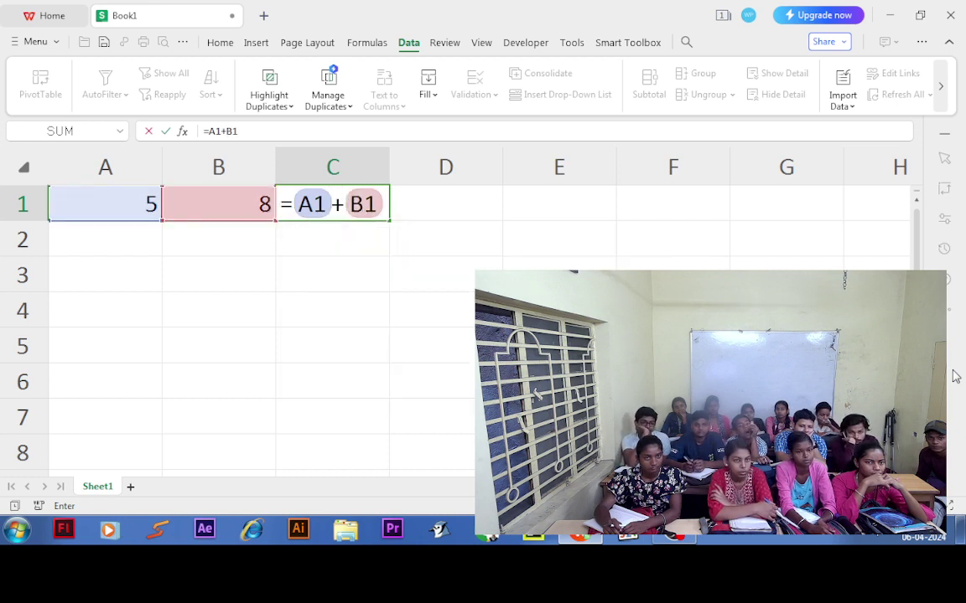
key("Return")
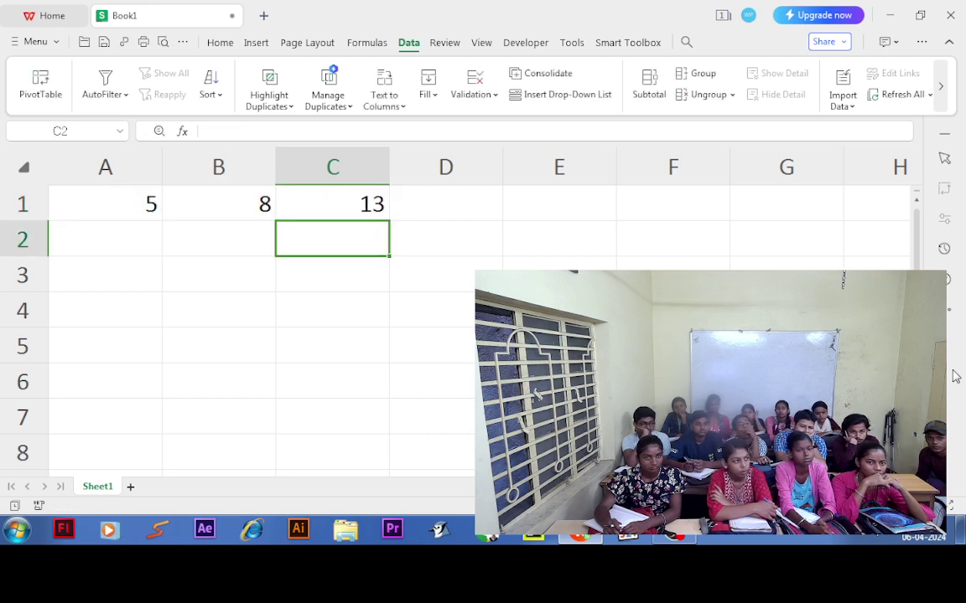
Set the value in cell A1 to 15 to test the cell-reference formula
key("Left")
key("Left")
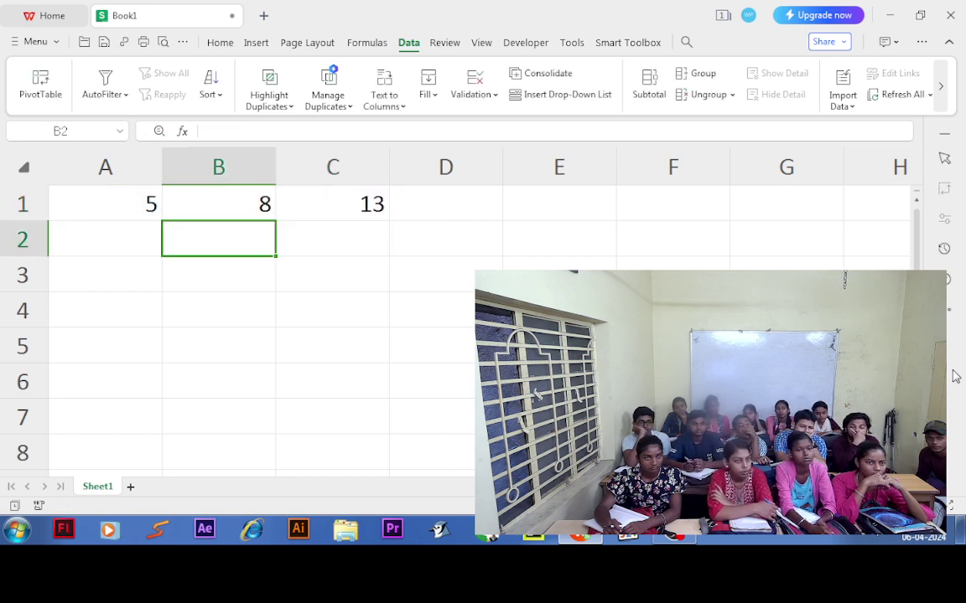
key("Up")
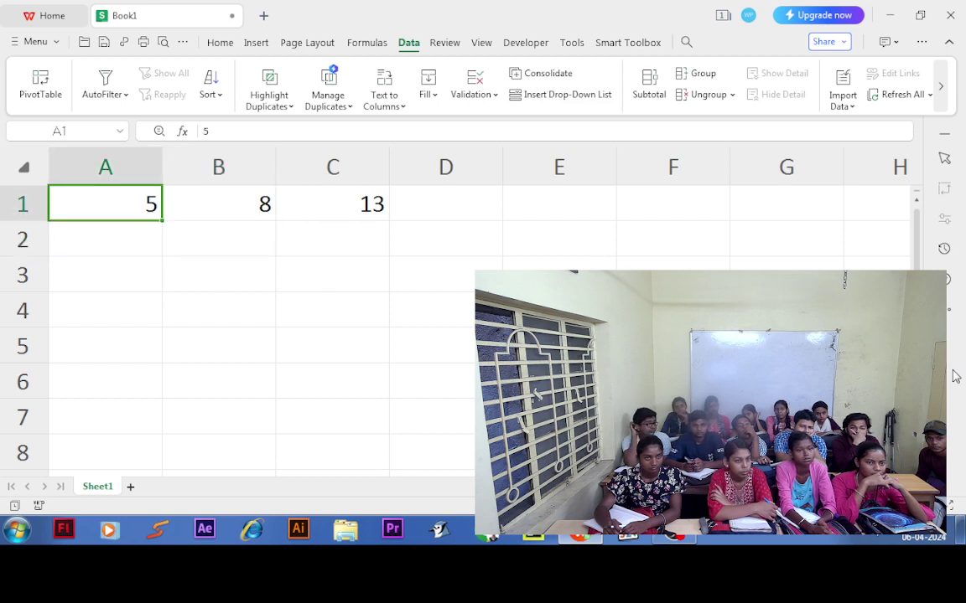
type("15")
key("Return")
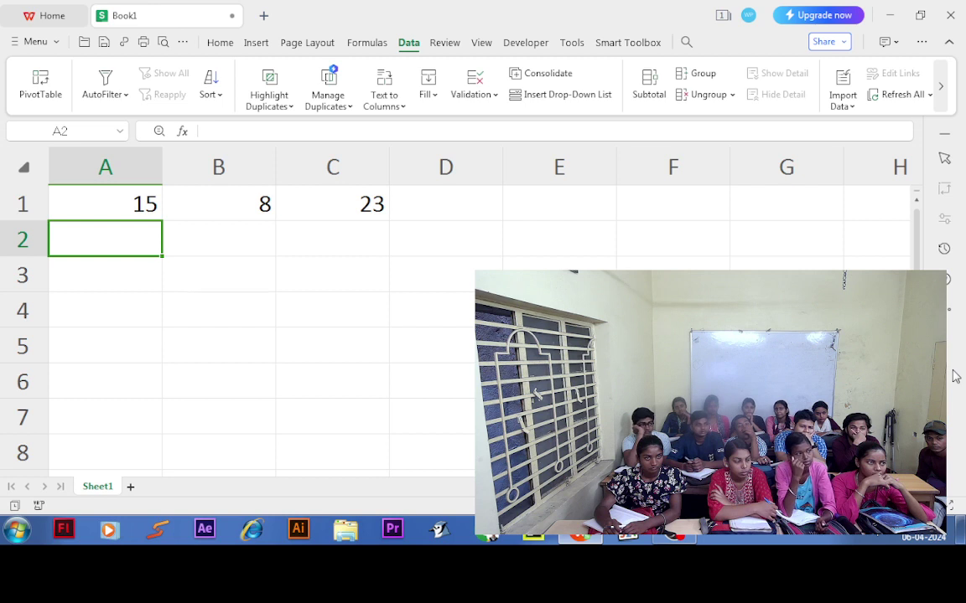
Set the value in cell B1 to 2 to test the formula with a second change
key("Up")
key("Right")
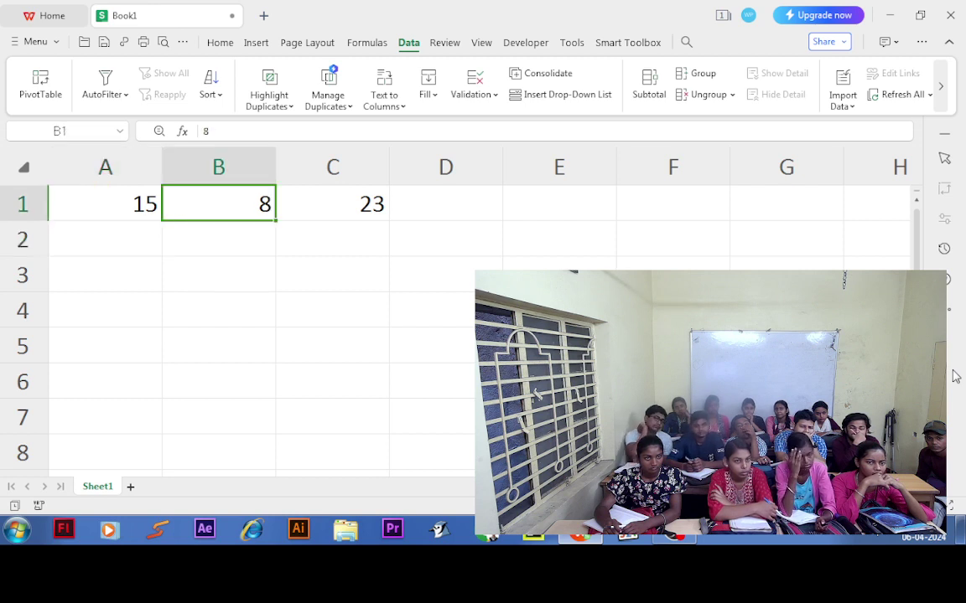
type("2")
key("Return")
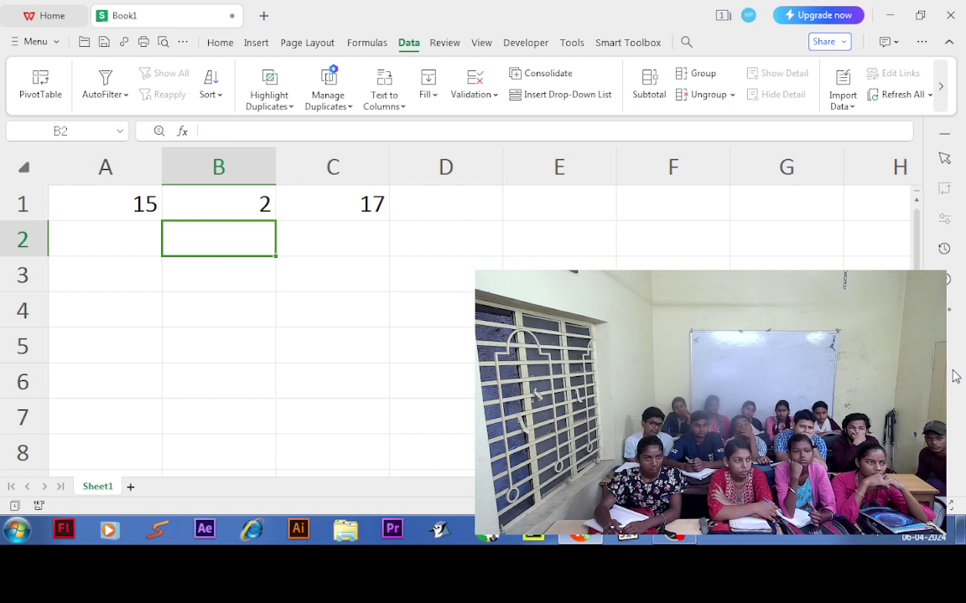
Open the formula in cell C1 for editing to examine its cell references, and leave it as it is
key("Up")
key("Right")
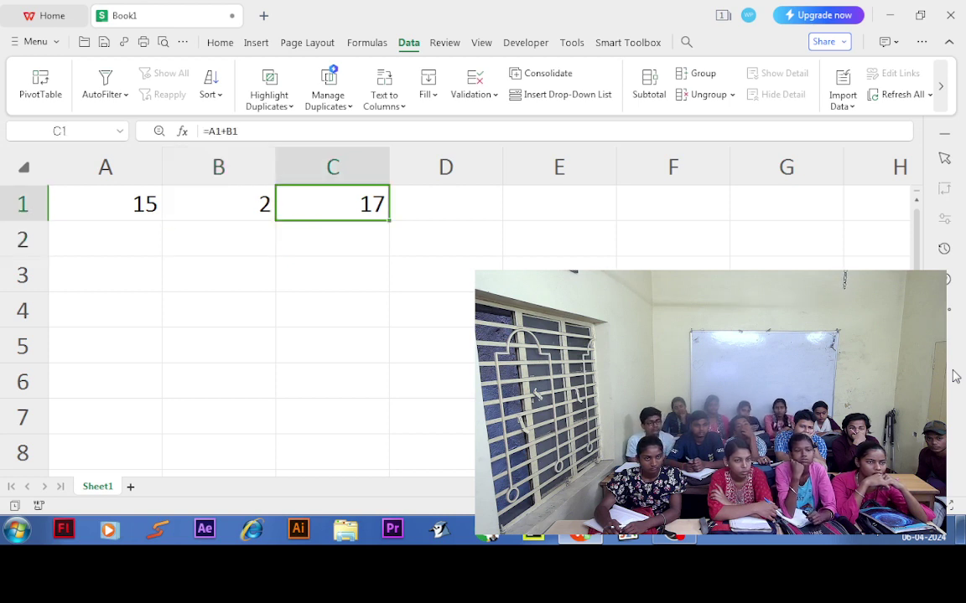
key("F2")
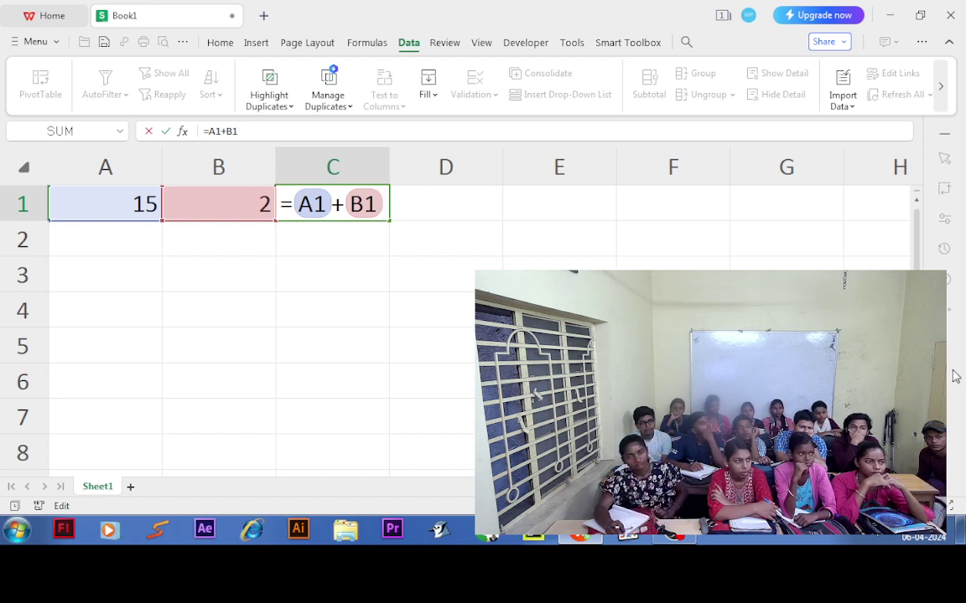
key("Return")
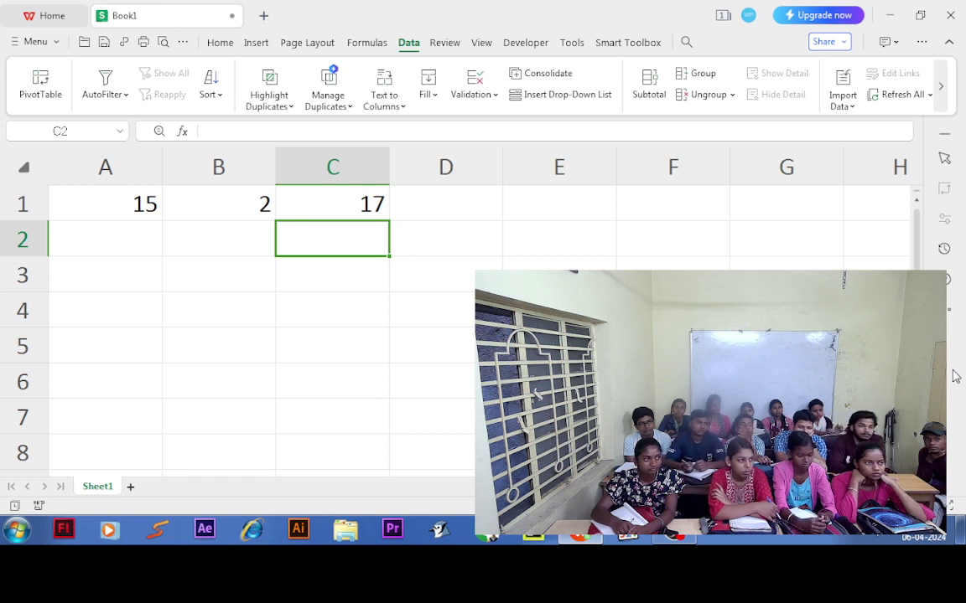
key("Left")
key("Left")
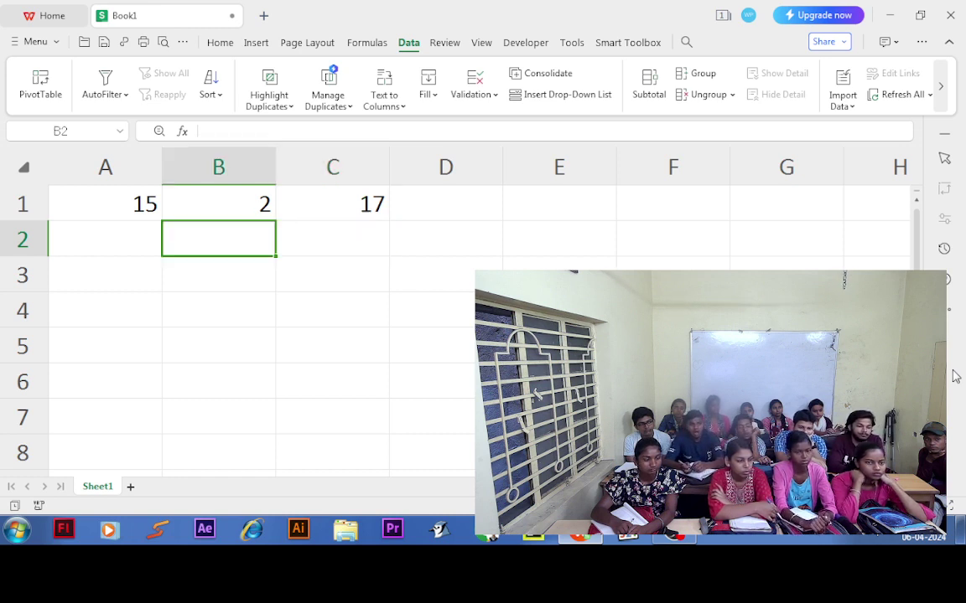
Fill cells A2 to A8 with the values 85, 74, 55, 63, 33, 22 and 89
type("85 74")
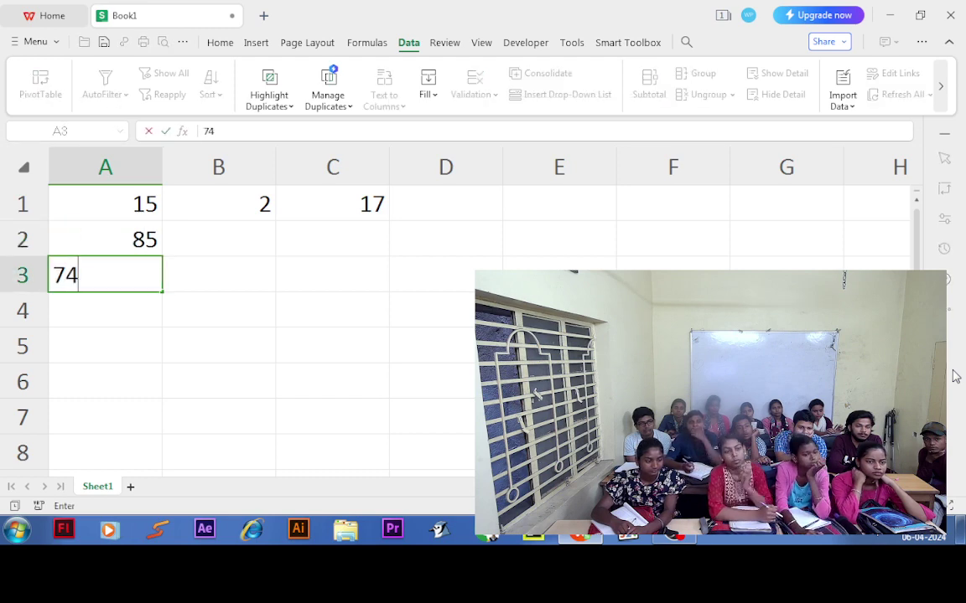
type(" 55 63 33 22 89")
key("Tab")
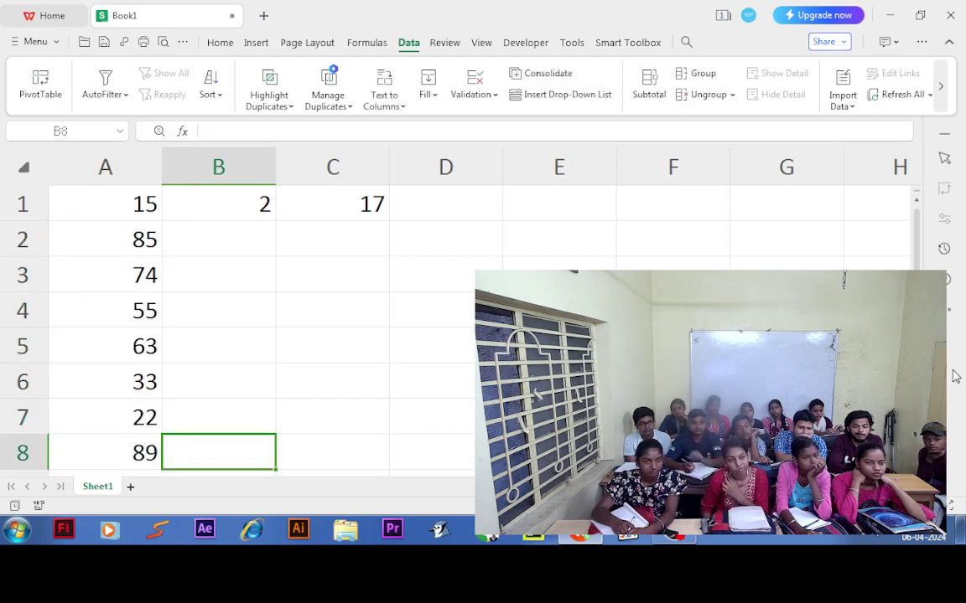
Fill column B from B8 up to B2 with the values 36, 52, 45, 12, 2, 33 and 33
type("36")
key("shift+Return")
type("52")
key("shift+Return")
type("45")
key("shift+Return")
type("12")
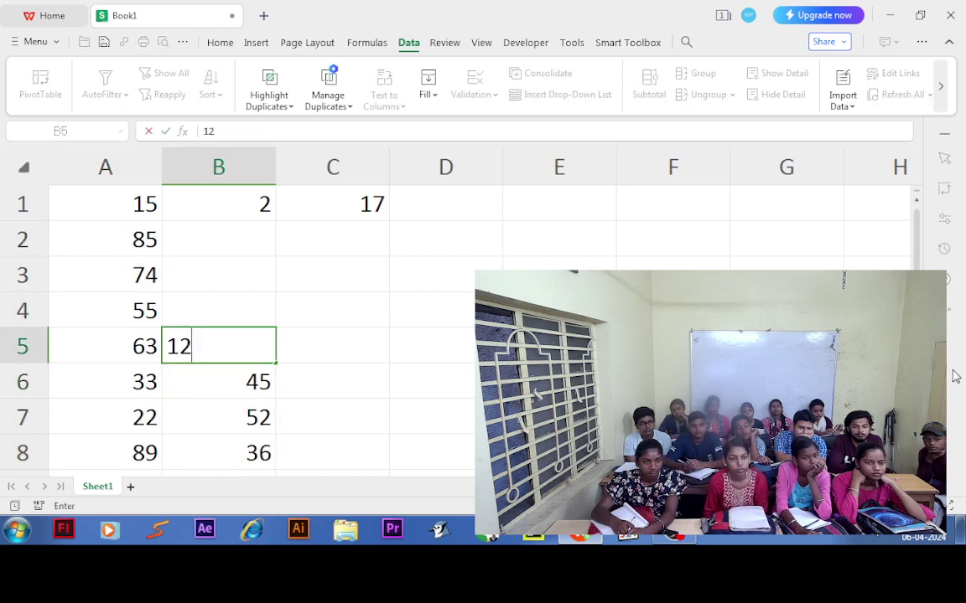
key("shift+Return")
key("2")
key("shift+Return")
type("33")
key("shift+Return")
type("33")
key("Tab")
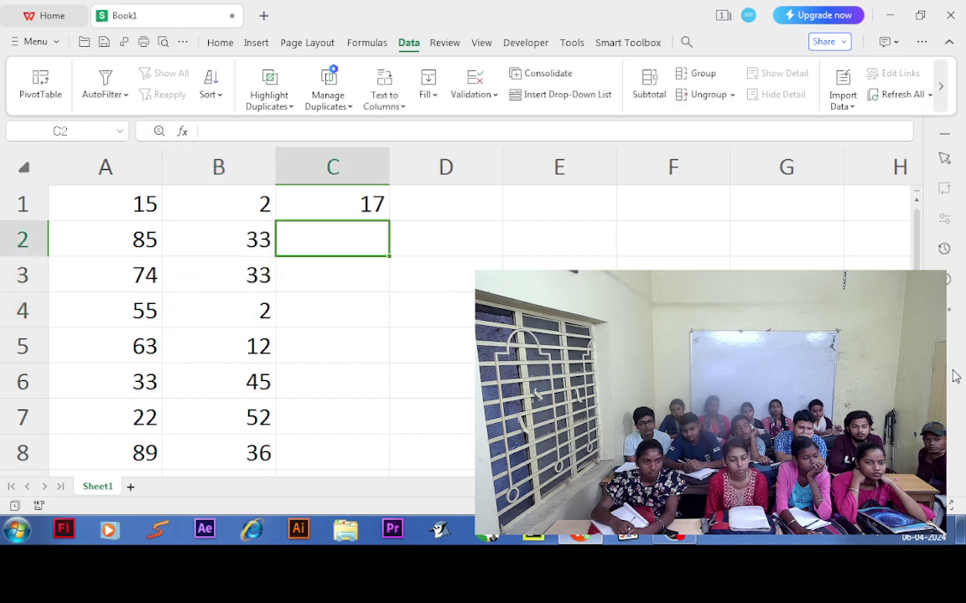
Copy the addition formula from C1 down to C8 to add each row's two values
key("Up")
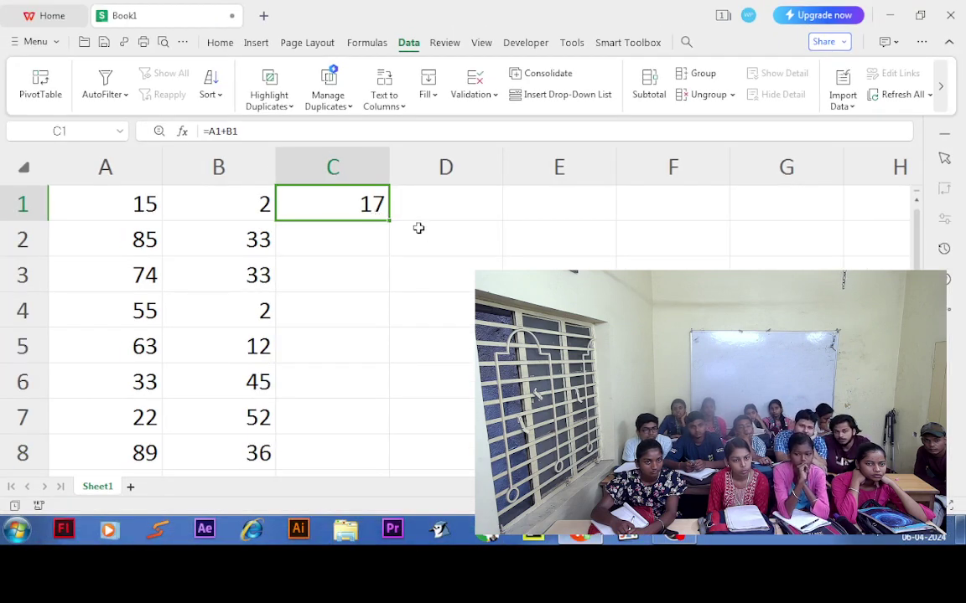
double_click(388, 220)
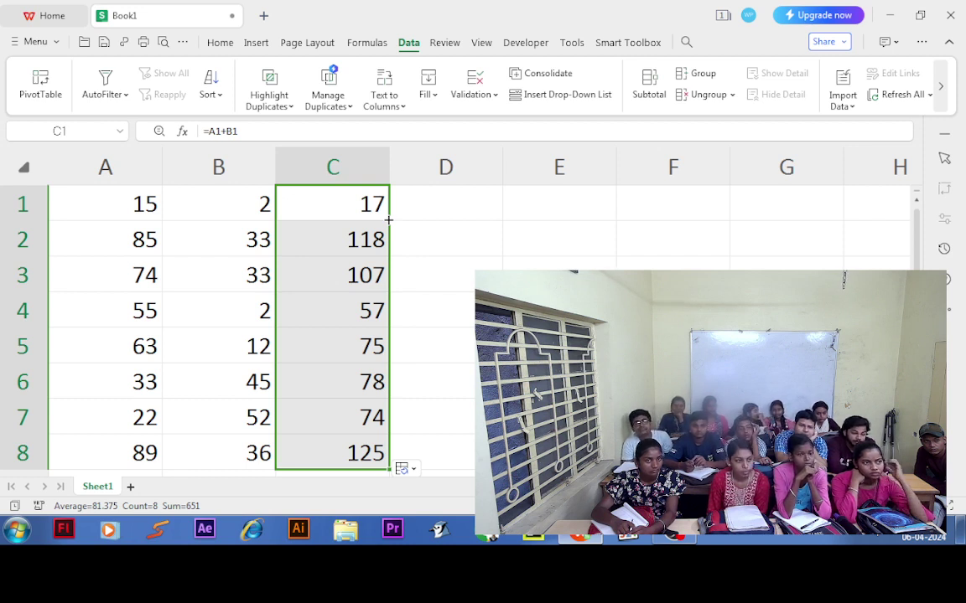
left_click(388, 222)
left_click(388, 219)
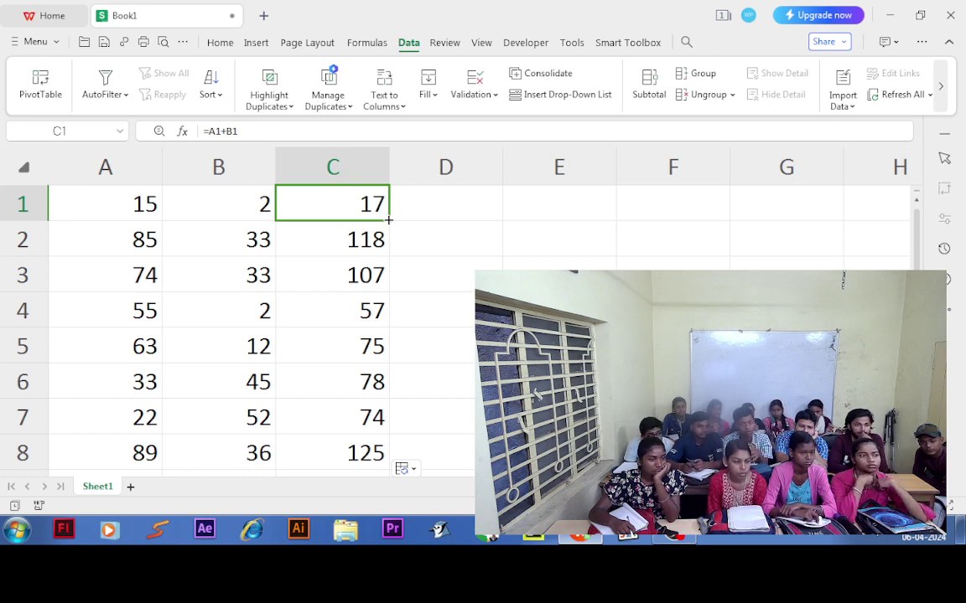
Clear all the data from columns A to C of the sheet
key("ctrl+a")
key("Delete")
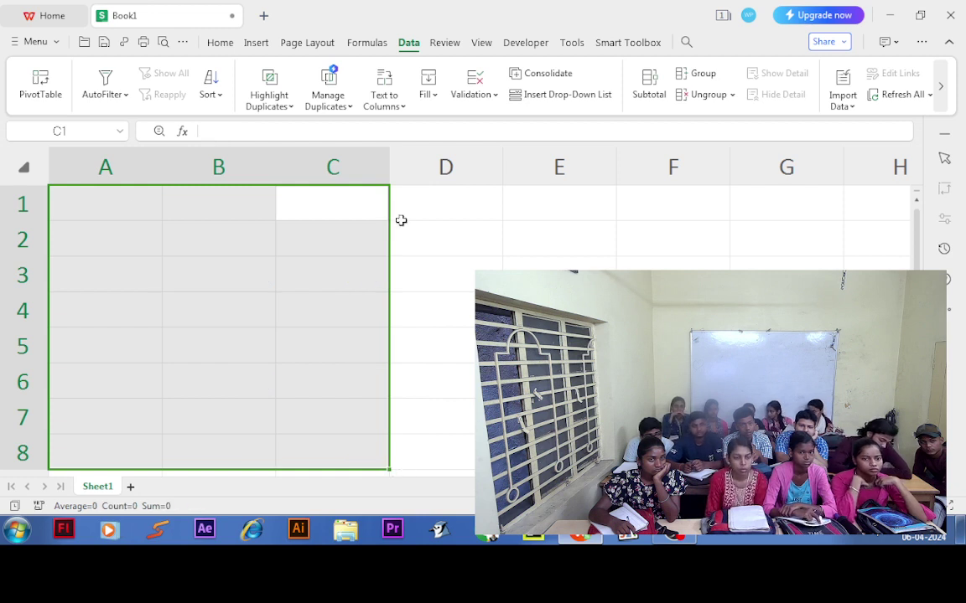
Enter the column headings IT NAME, RATE, QNT and AMOUNT in cells A1 to D1
left_click(101, 203)
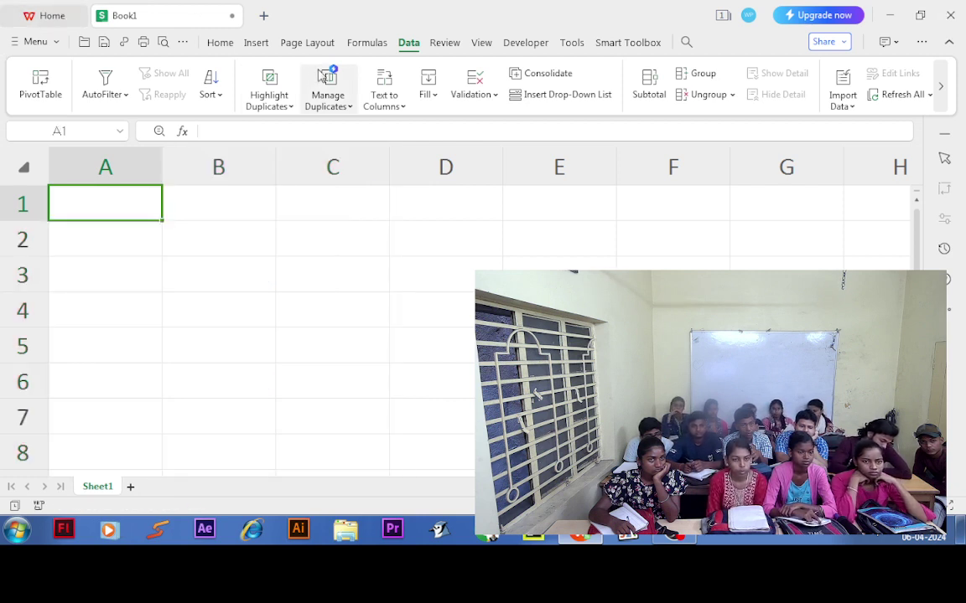
type("IT NAME")
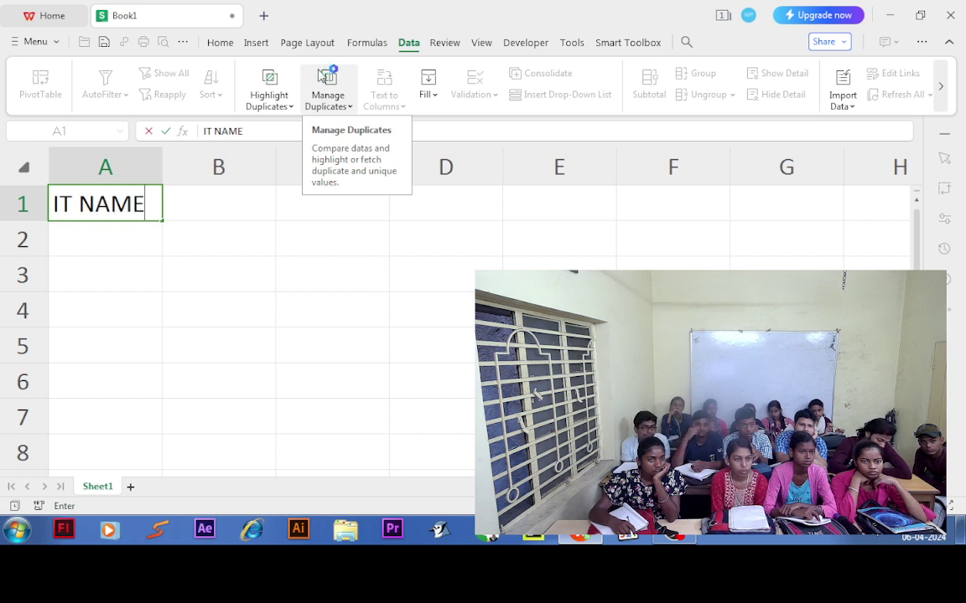
key("Tab")
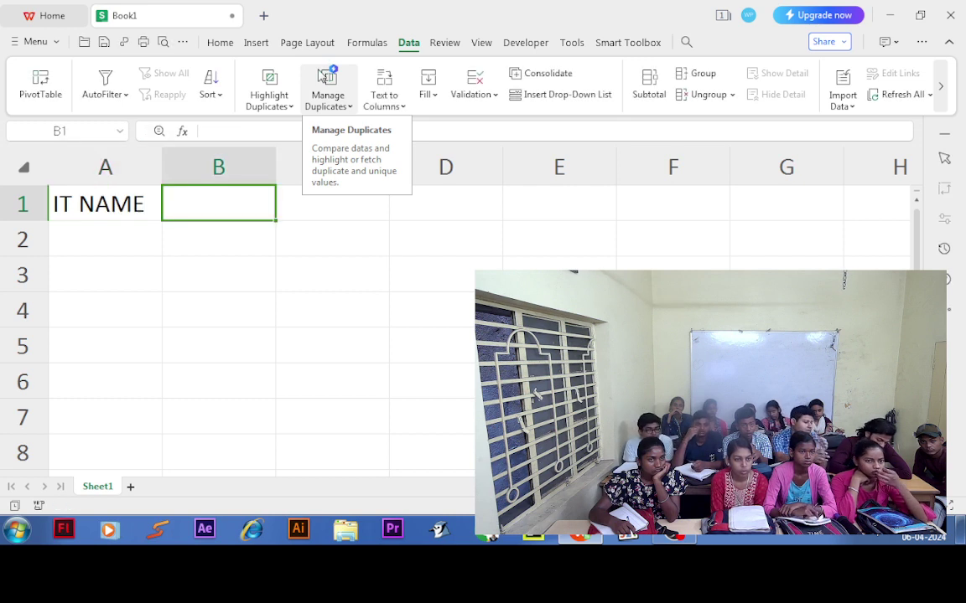
type("RATE")
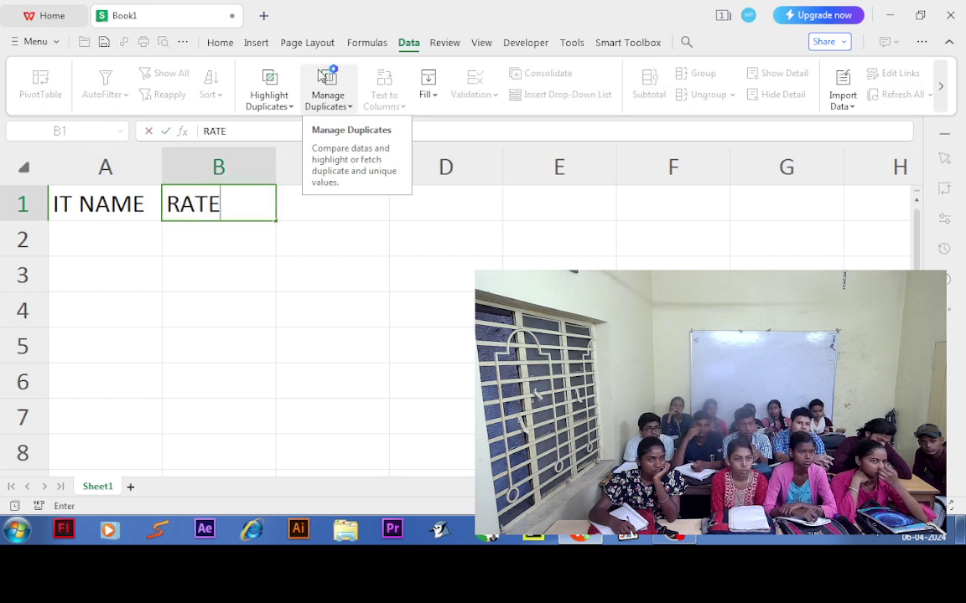
key("Tab")
type("QNT")
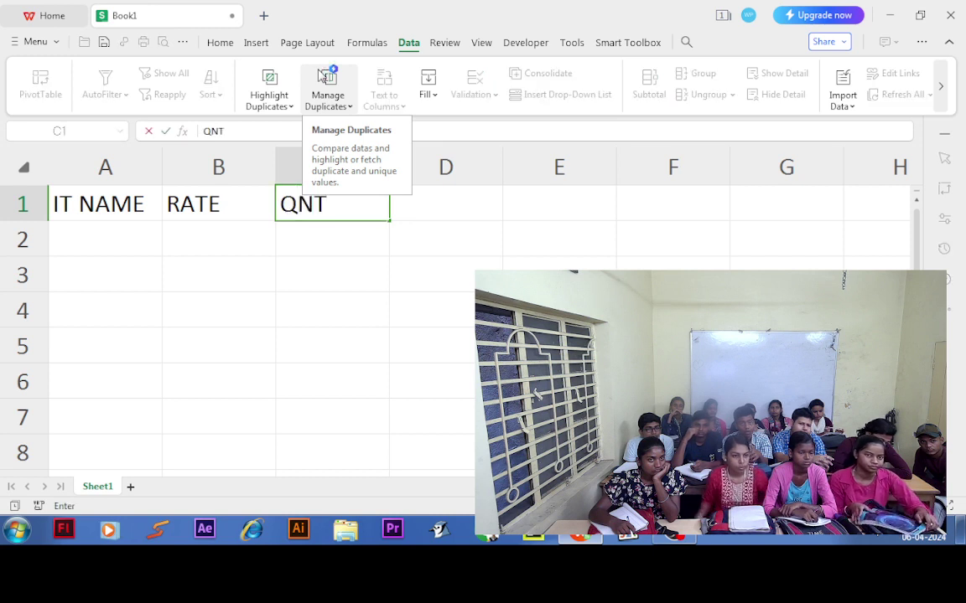
key("Tab")
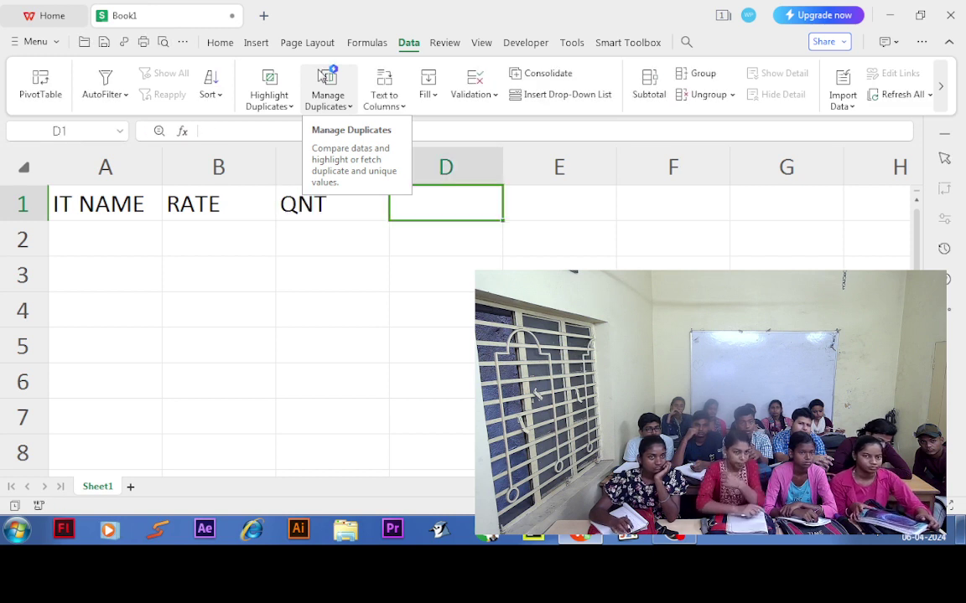
type("AMOUNT")
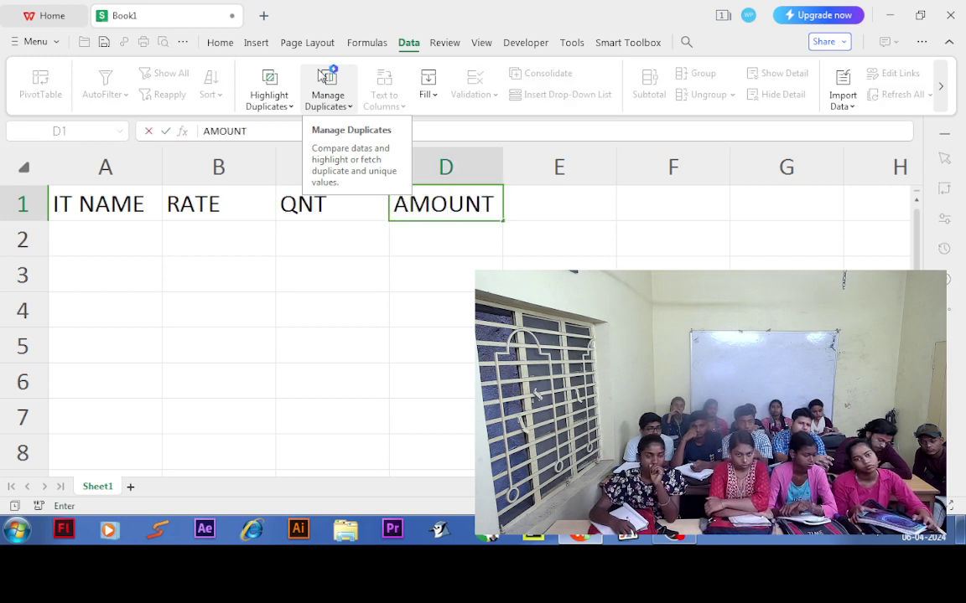
key("Return")
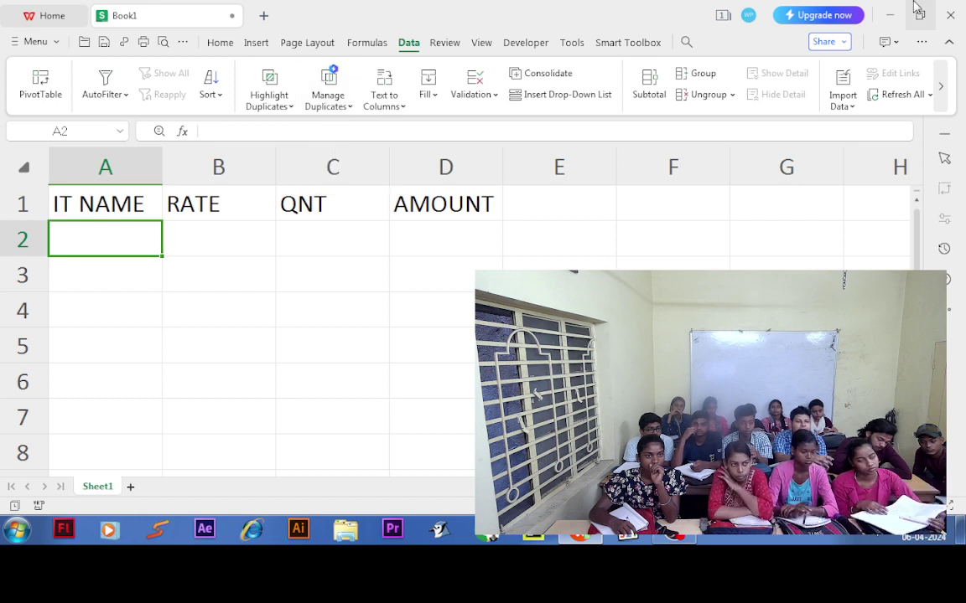
List the item names GH, DYUJ, CVN, DYTU, IOY and HGJ in cells A2 to A7
type("GH")
key("Return")
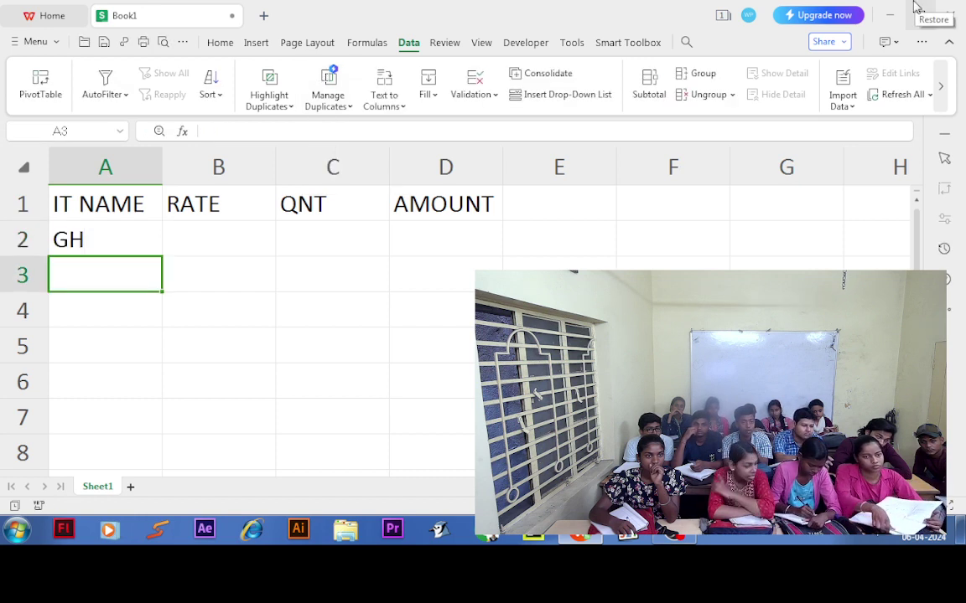
type("DYUJ")
key("Return")
type("CVN")
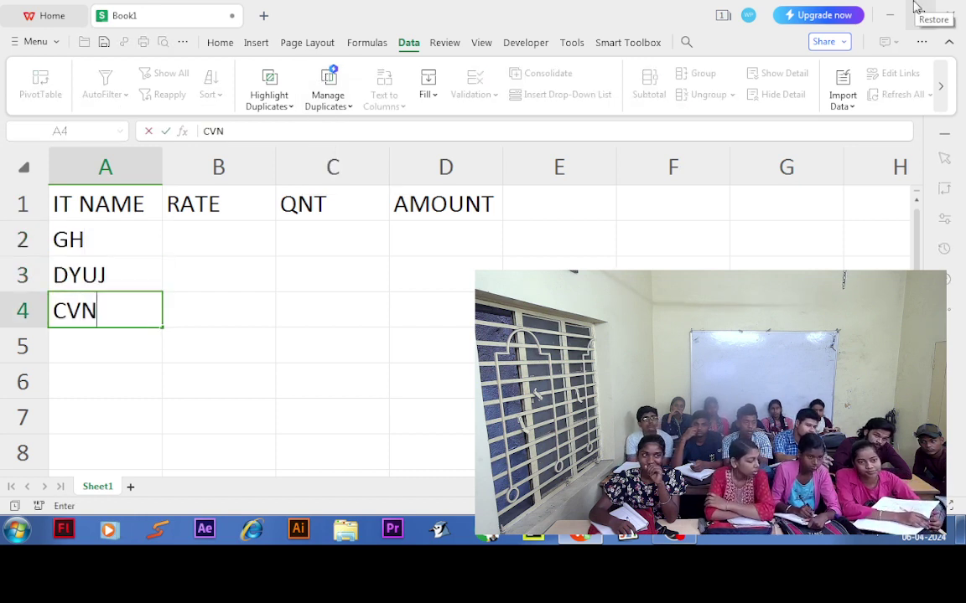
key("Return")
type("DYTU")
key("Return")
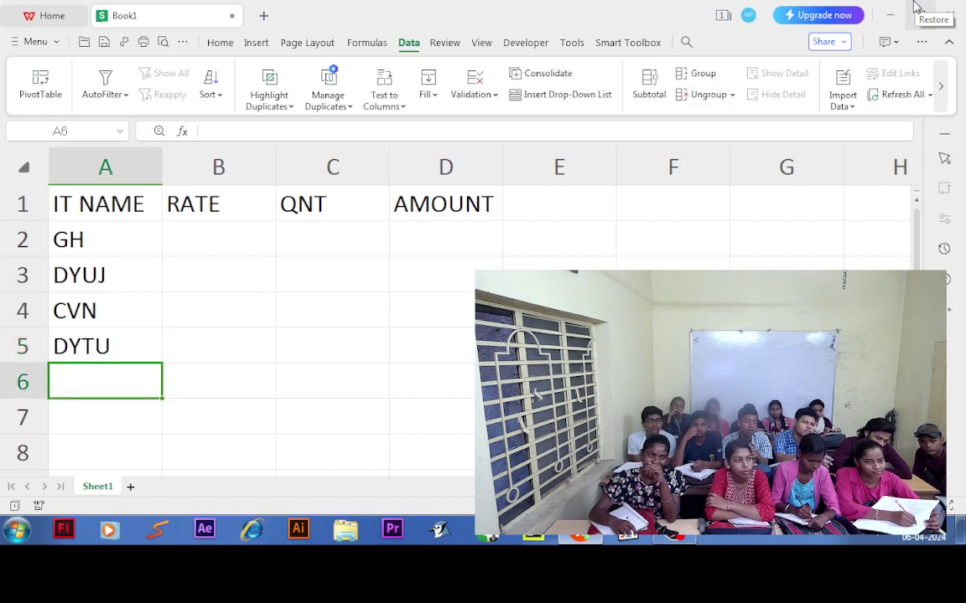
type("IOY")
key("Return")
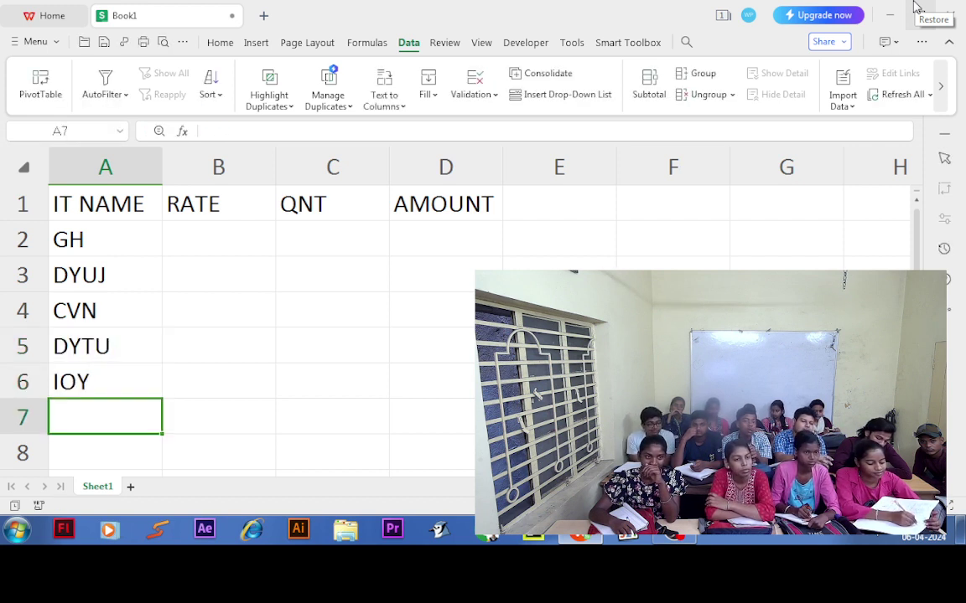
type("HGJ")
key("Tab")
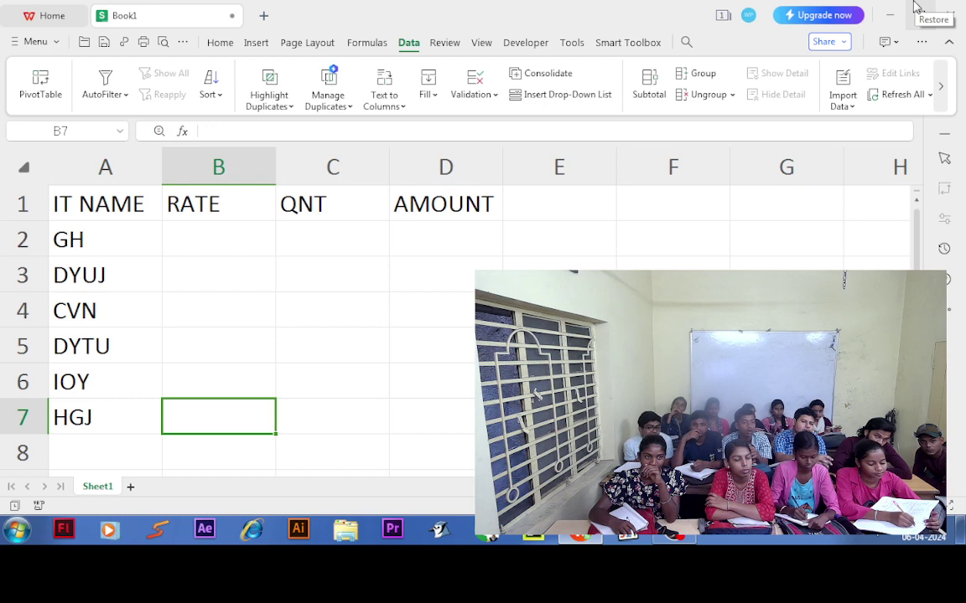
Enter the rates from B7 up to B2 as 120, 258, 963, 456, 236 and 150
type("120")
key("Up")
type("25")
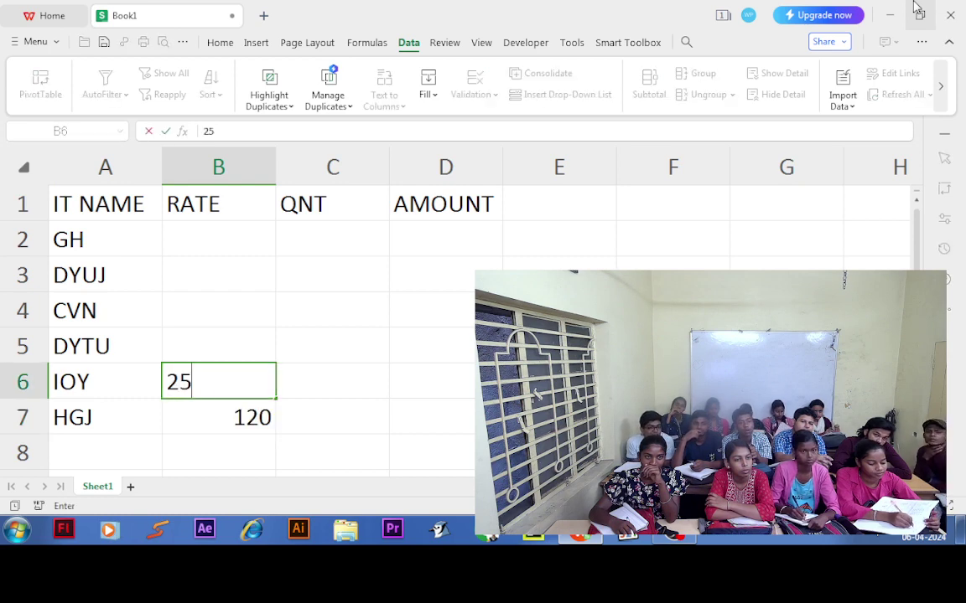
type("8")
key("Up")
type("963")
key("Up")
type("456")
key("Up")
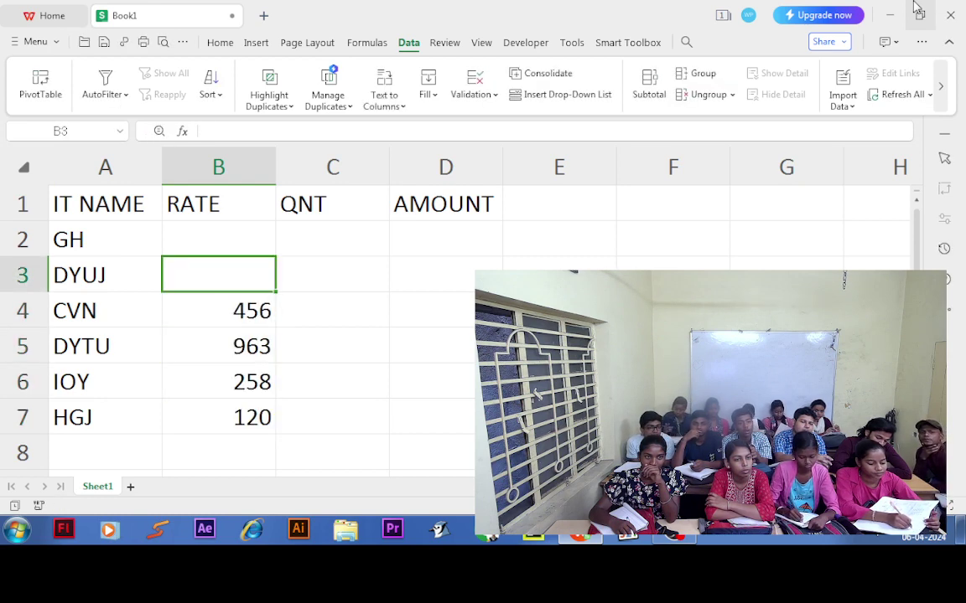
type("236")
key("Up")
type("150")
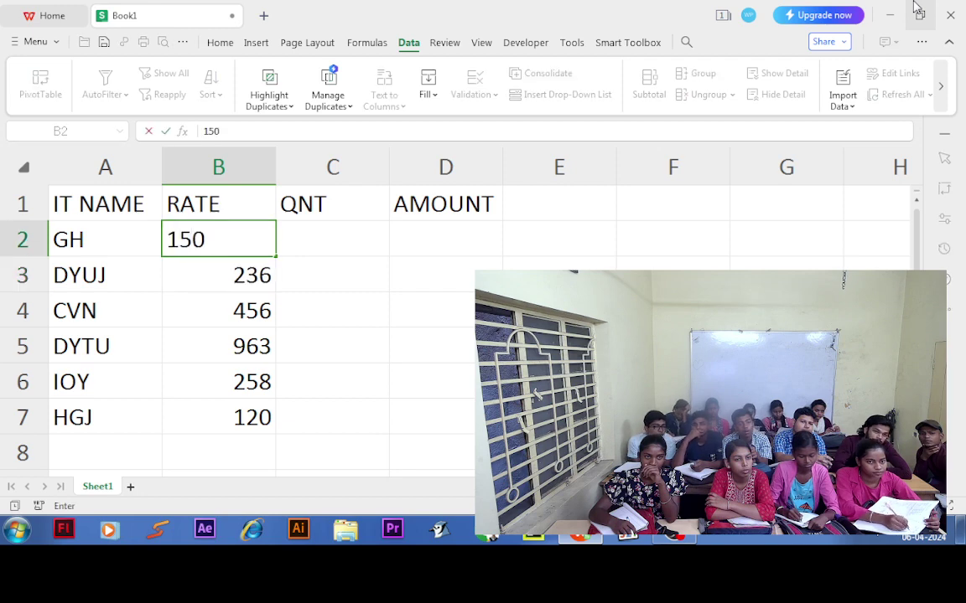
key("Tab")
Enter the quantities 10, 20, 30, 52, 12 and 54 in cells C2 to C7
type("10")
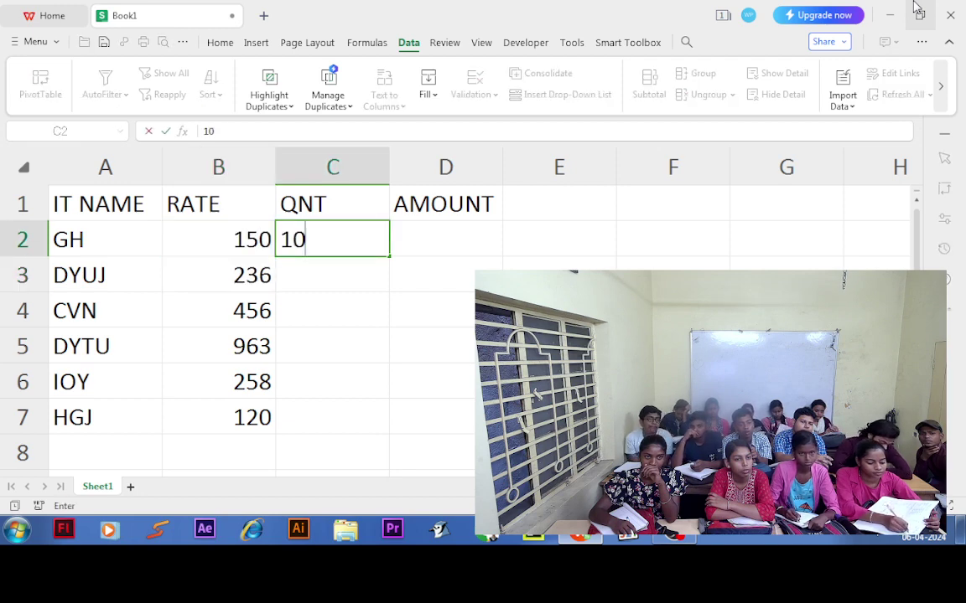
type(" 20 30 52 12 54")
key("Return")
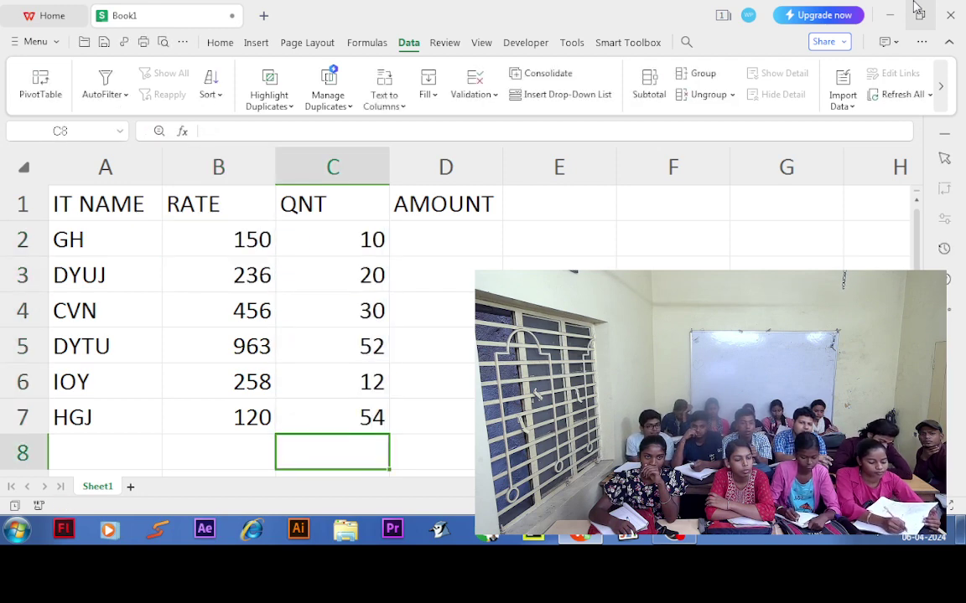
type("2")
key("Return")
key("Up")
key("Delete")
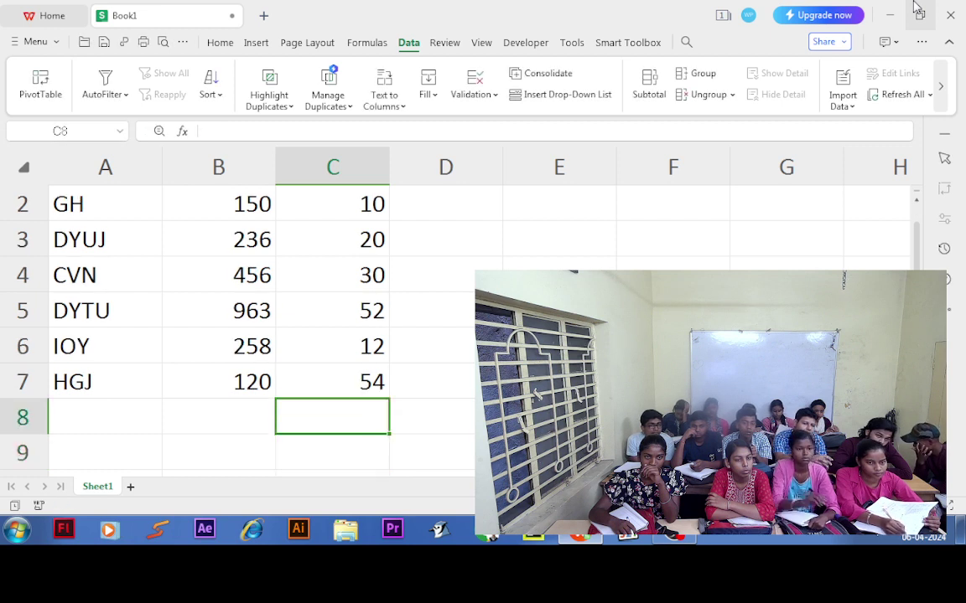
Calculate the first item's amount in cell D2 with the formula =B2*C2
key("Up")
key("Right")
key("ctrl+Up")
key("Down")
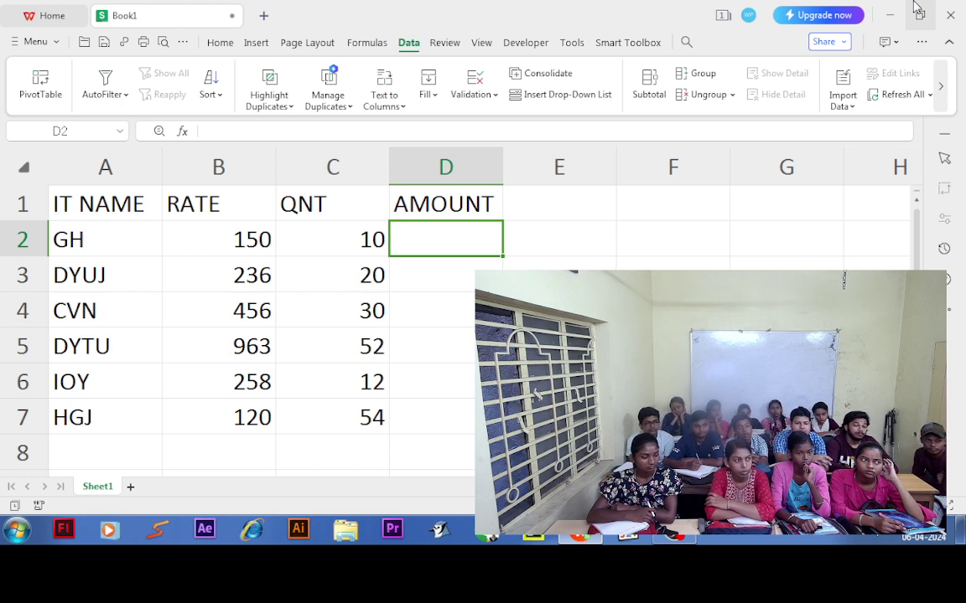
type("=")
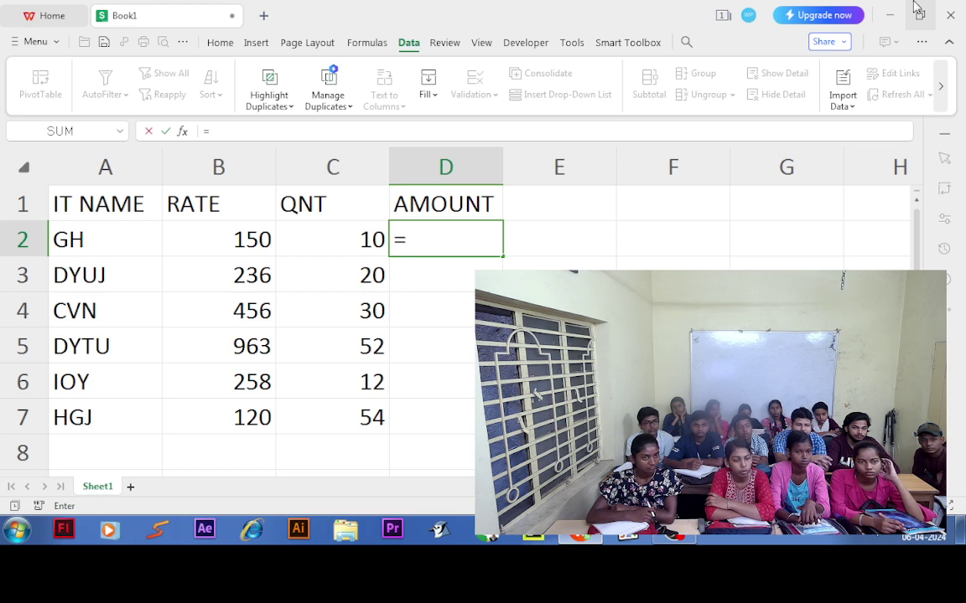
type("B2")
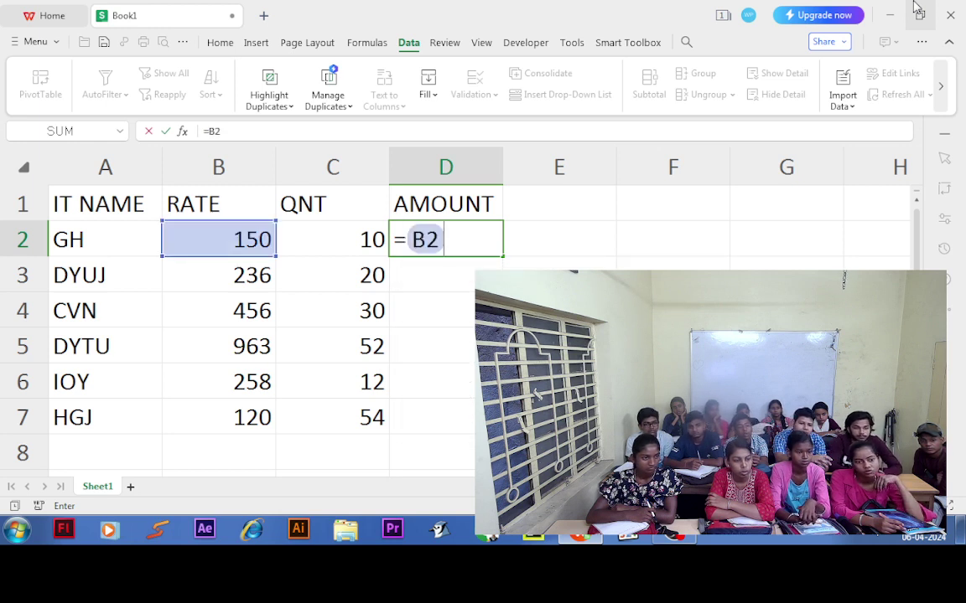
type("*")
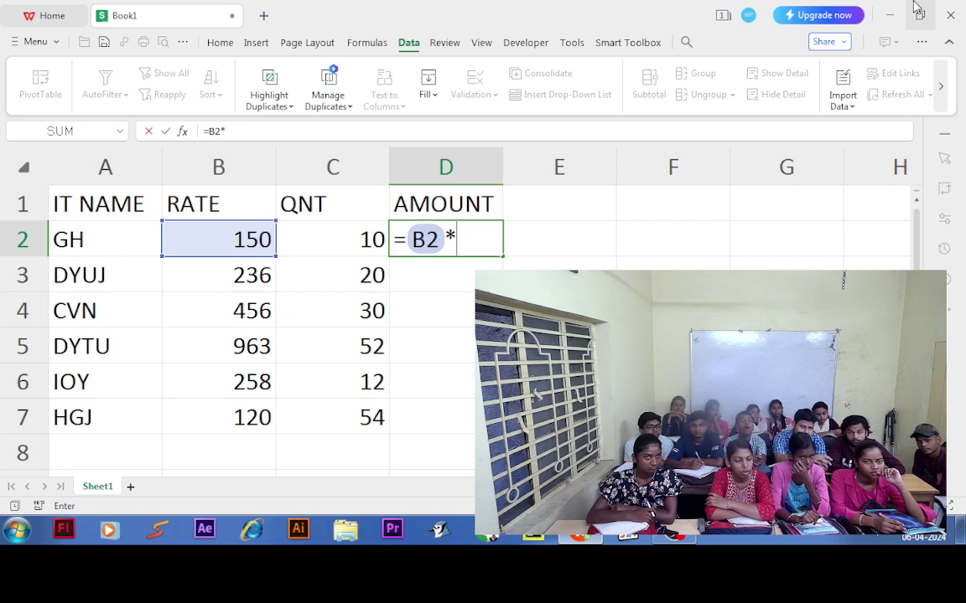
type("C2")
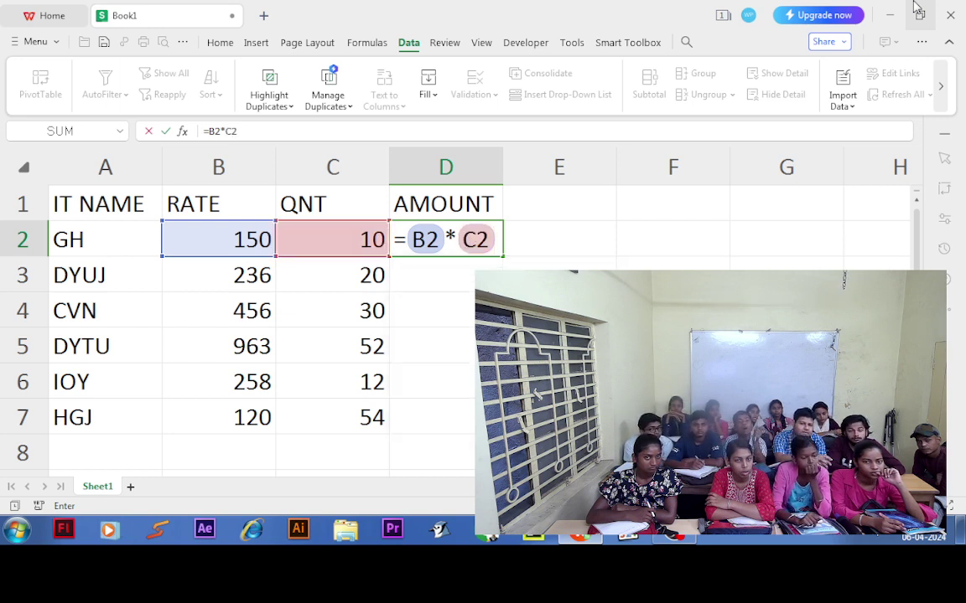
key("Return")
Copy the multiplication formula from D2 down to D7 for the remaining items
key("Up")
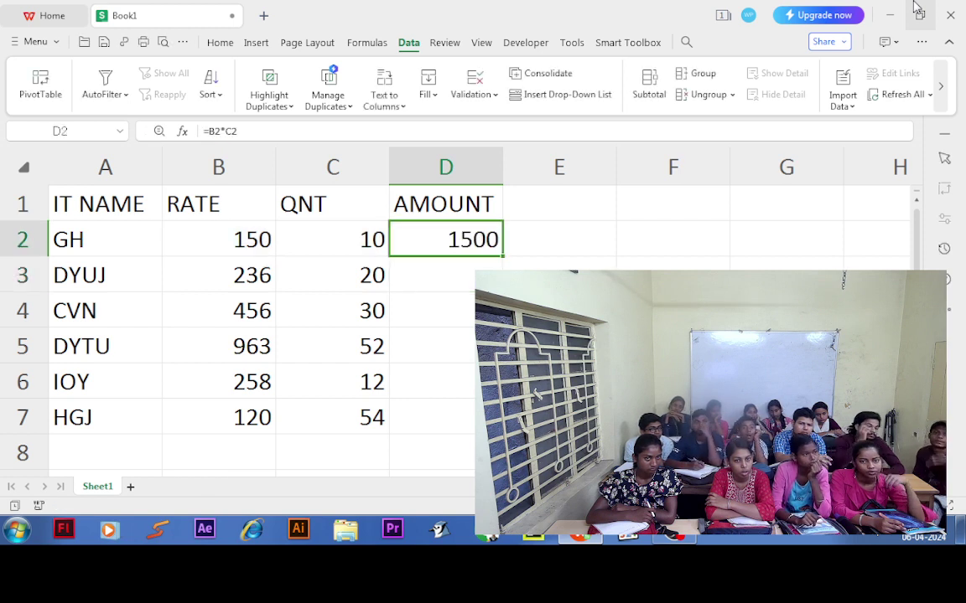
double_click(501, 258)
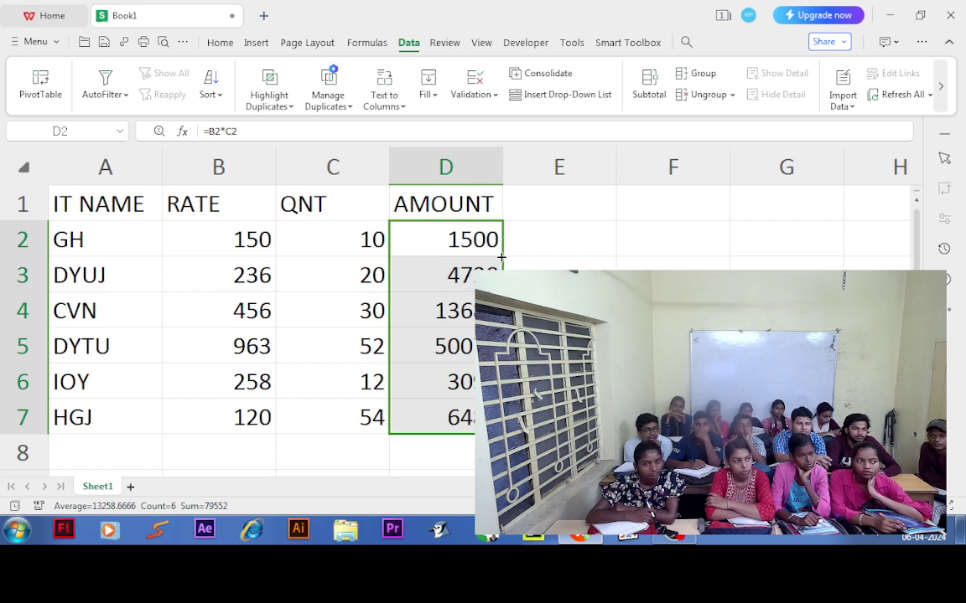
left_click(501, 260)
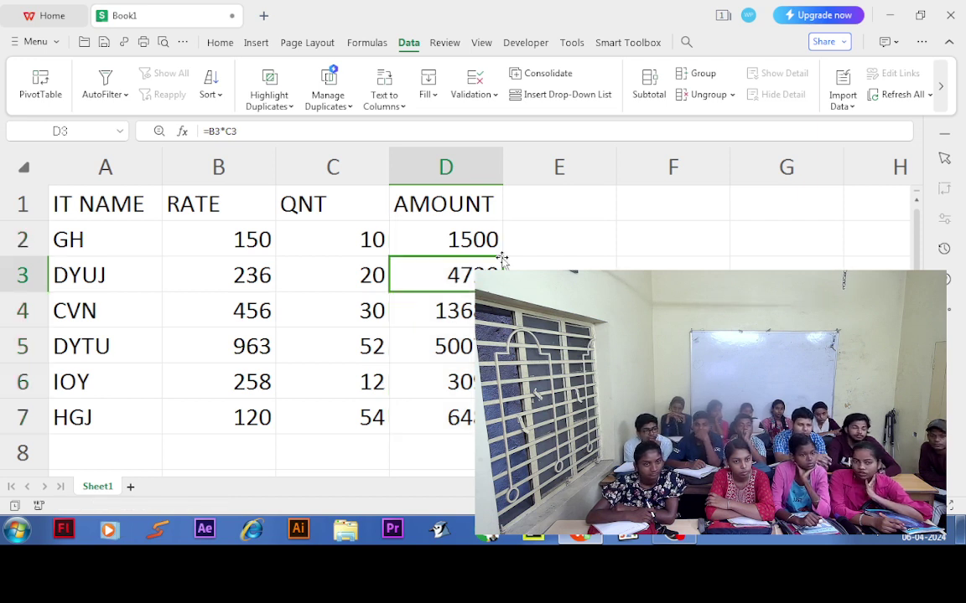
Add the label TOTAL AMOUNT in cell A8 below the item list
scroll(511, 311, "down", 2)
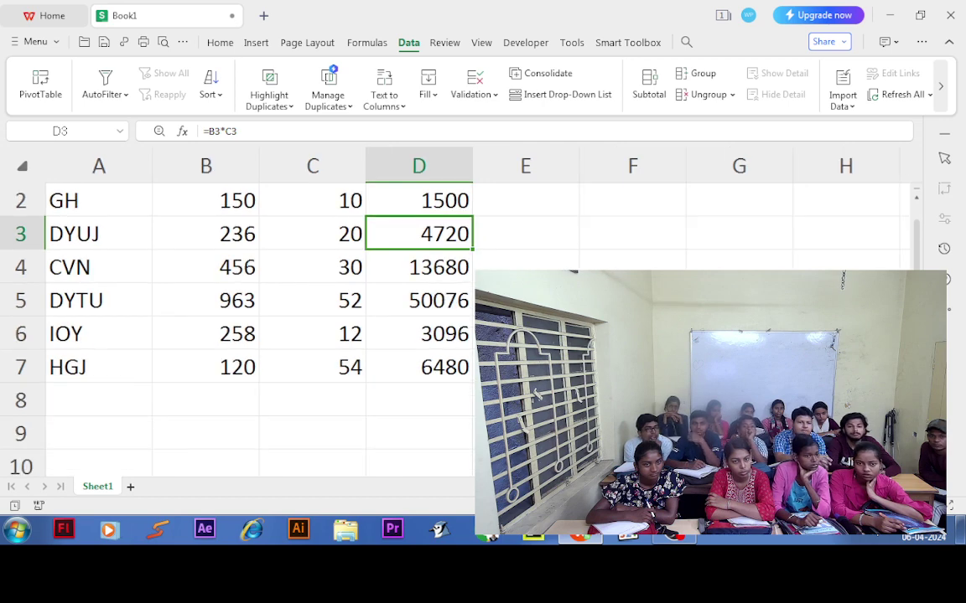
scroll(511, 311, "up", 2)
scroll(511, 311, "down", 3)
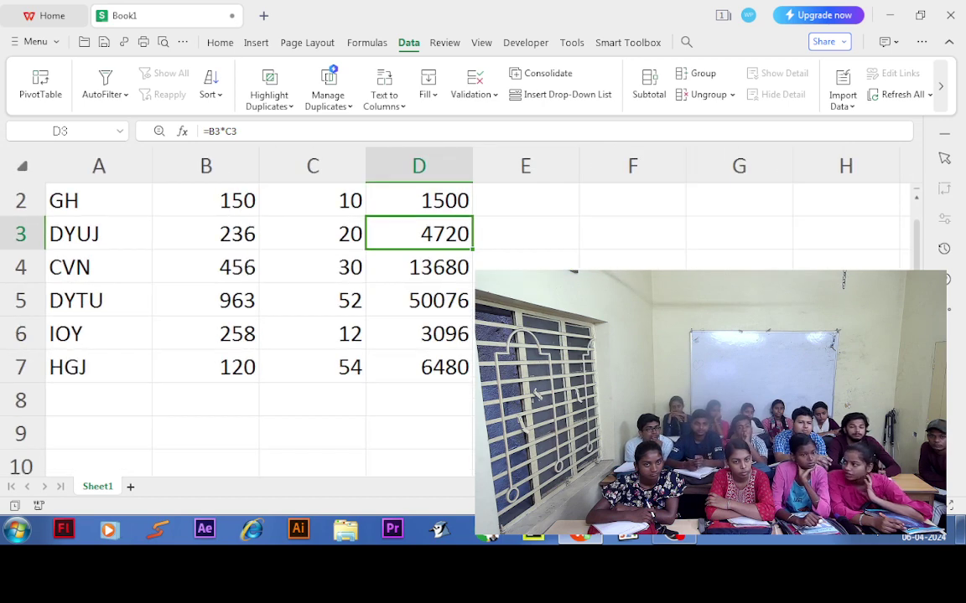
scroll(101, 452, "down", 2)
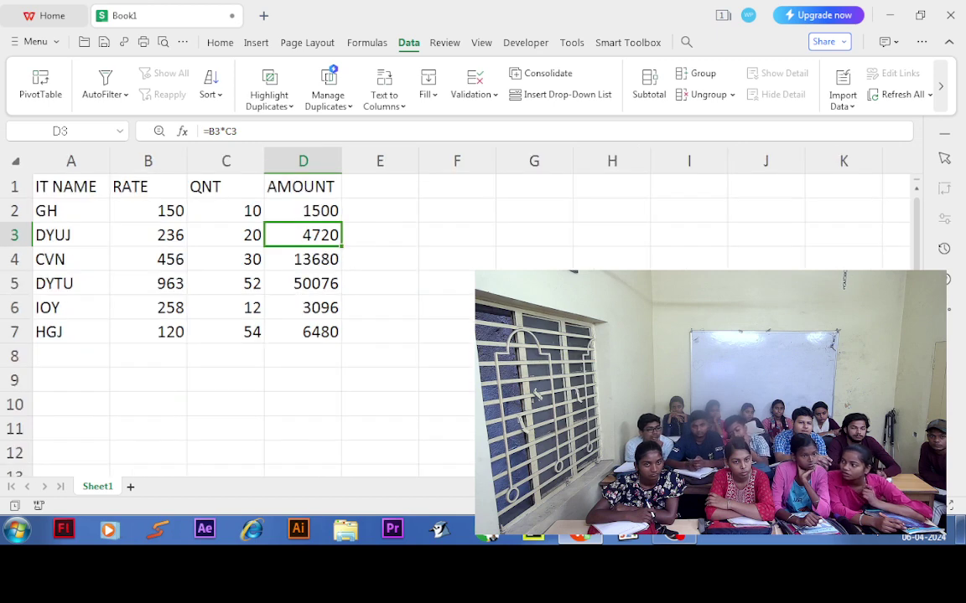
scroll(101, 453, "up", 1)
left_click(46, 393)
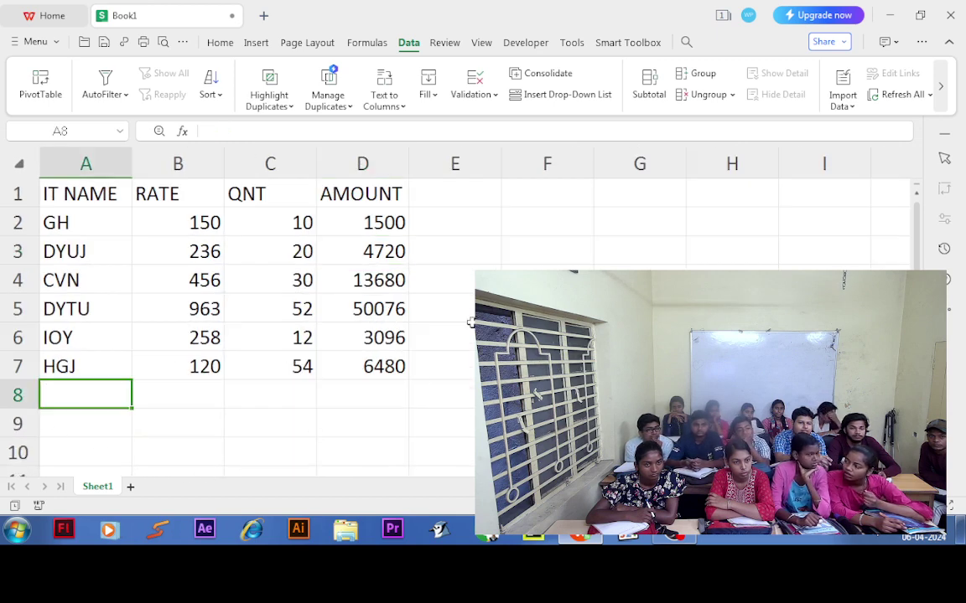
type("TOT")
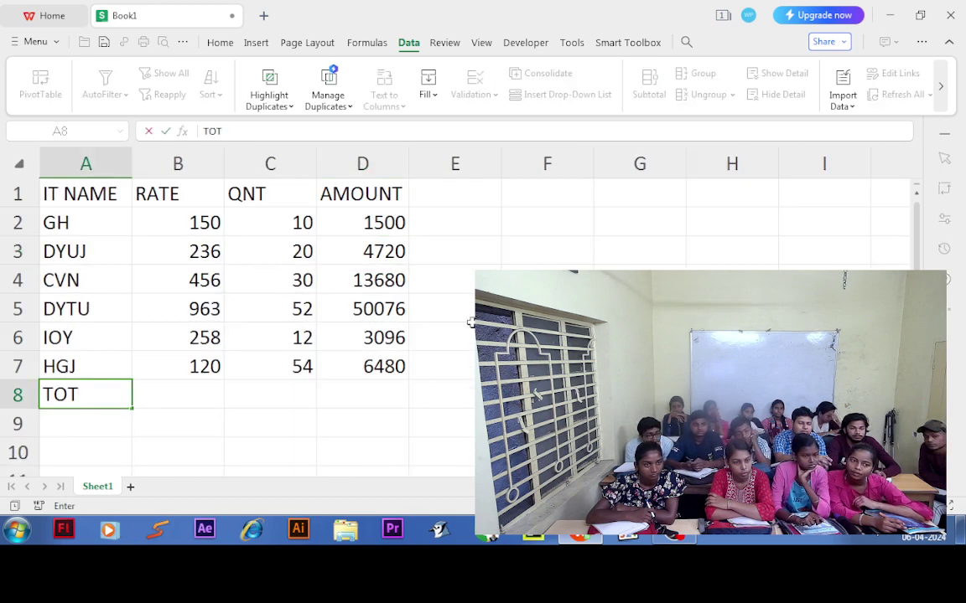
type("AL AMO")
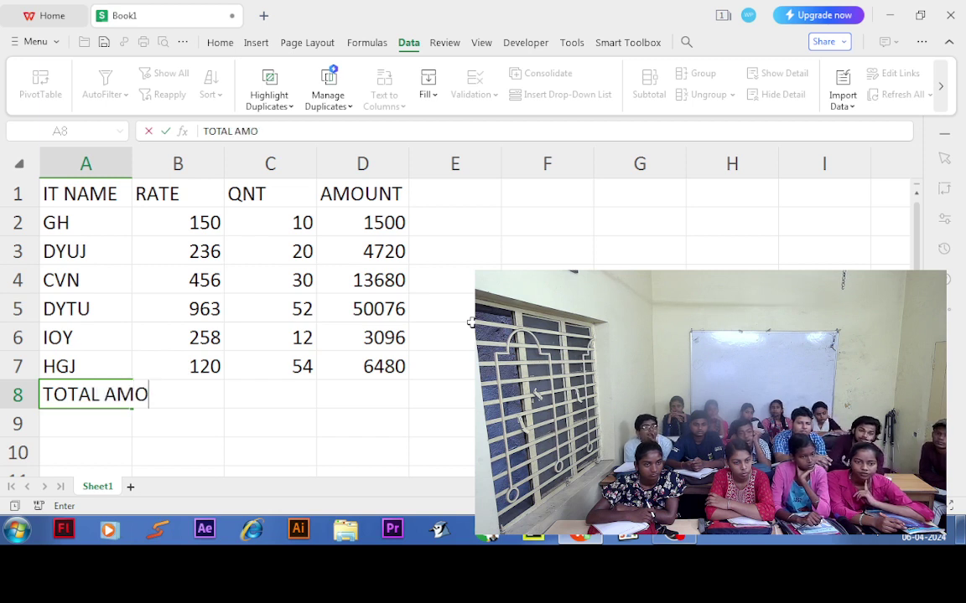
type("UNT")
Calculate the total of all item amounts in cell D8 with the formula =D2+D3+D4+D5+D6+D7
key("Tab")
key("Tab")
key("Tab")
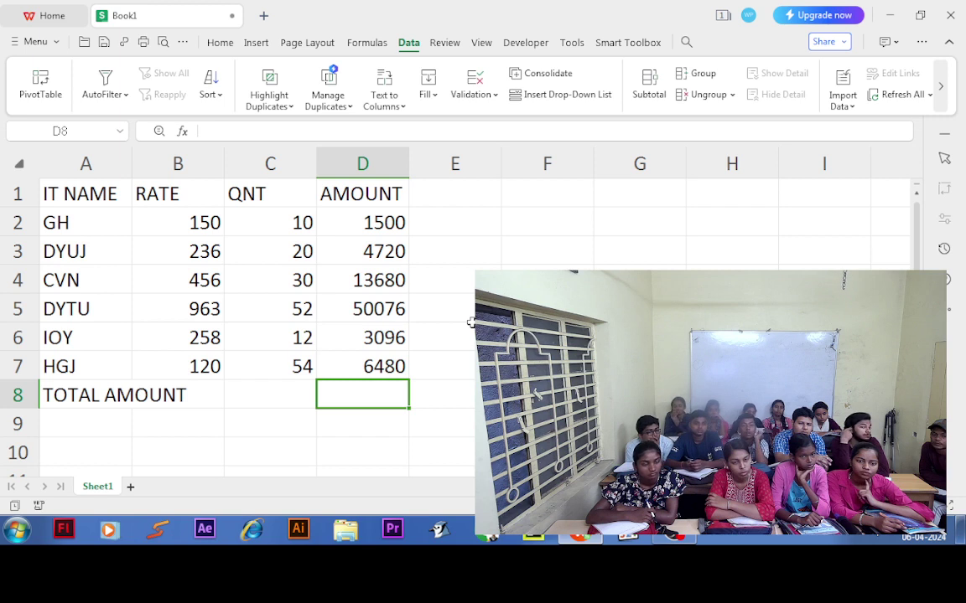
type("=D")
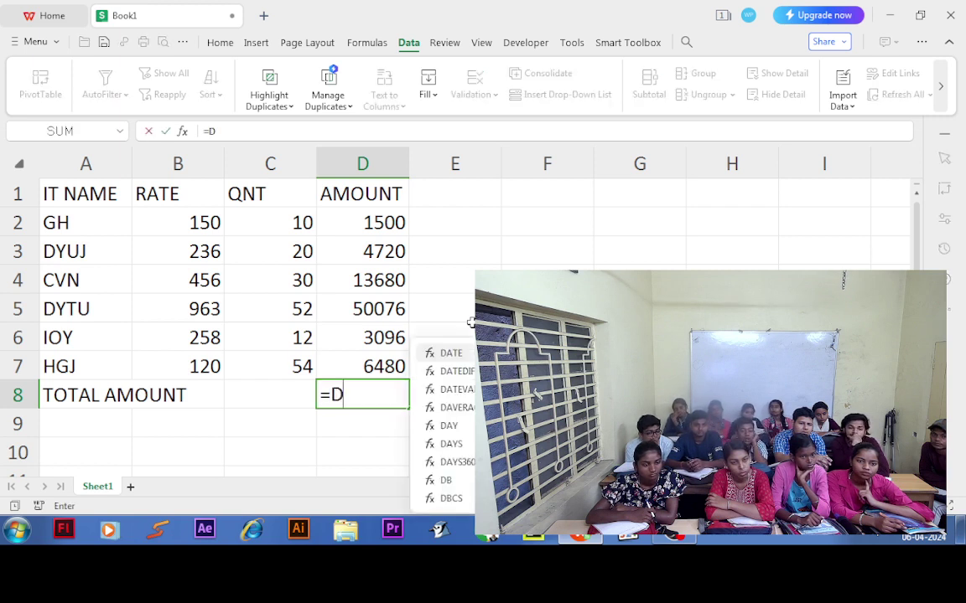
type("2+")
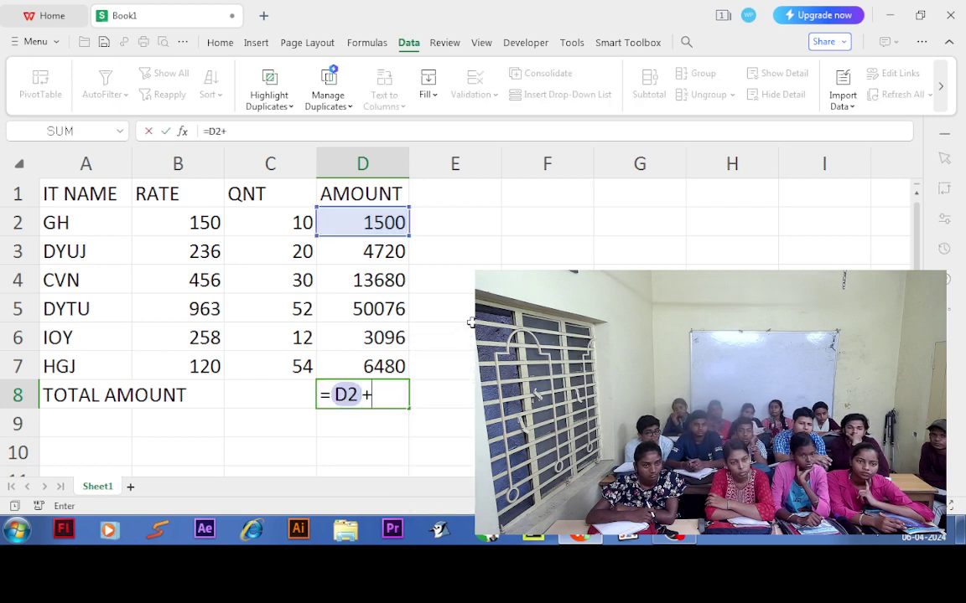
type("D3+")
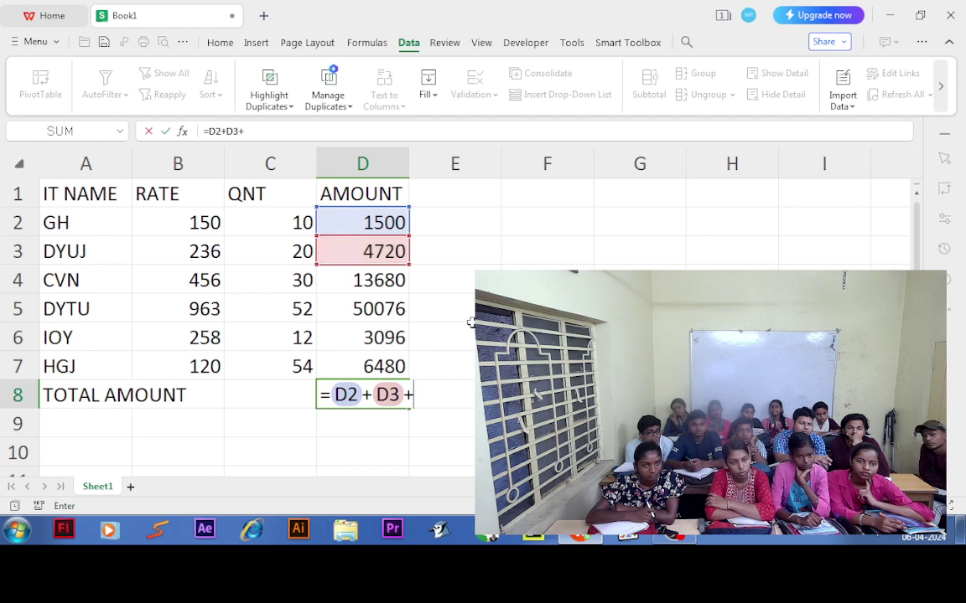
type("D4+")
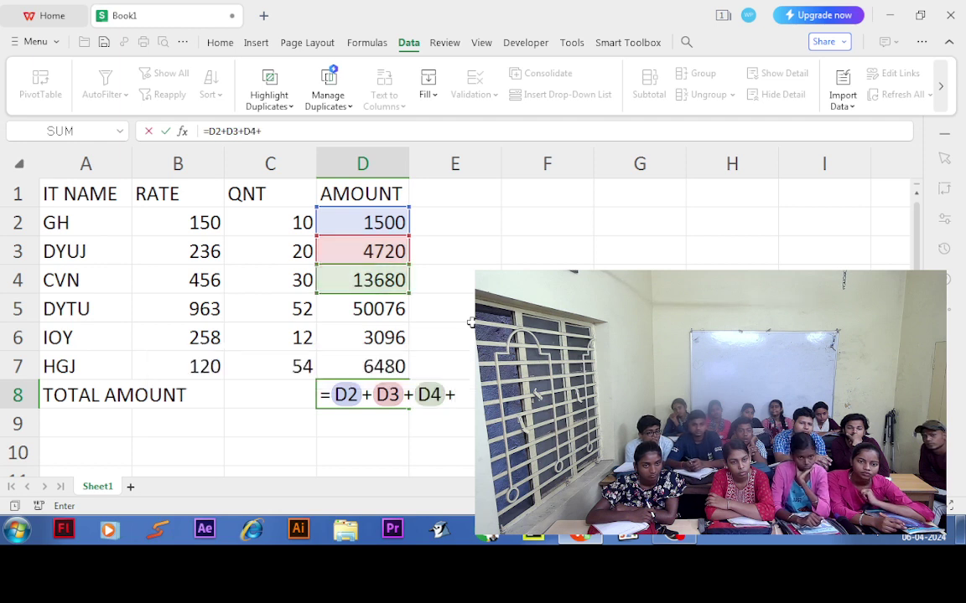
type("D5")
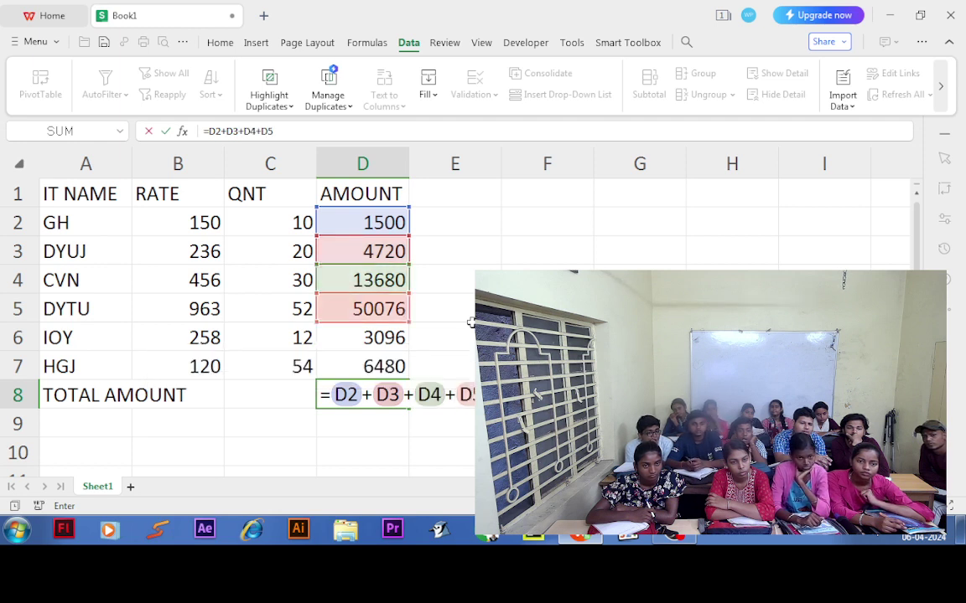
type("+D6")
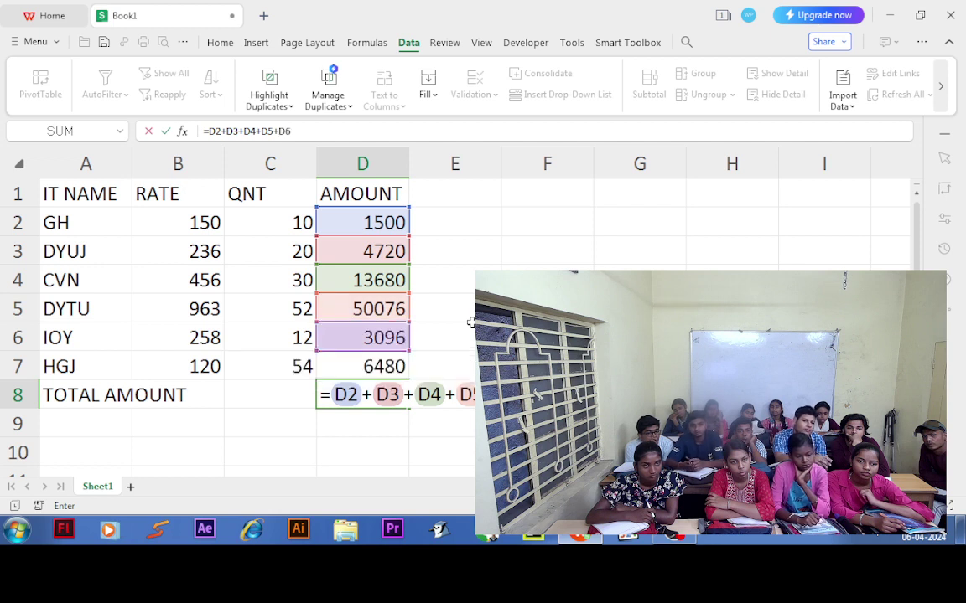
type("+D7")
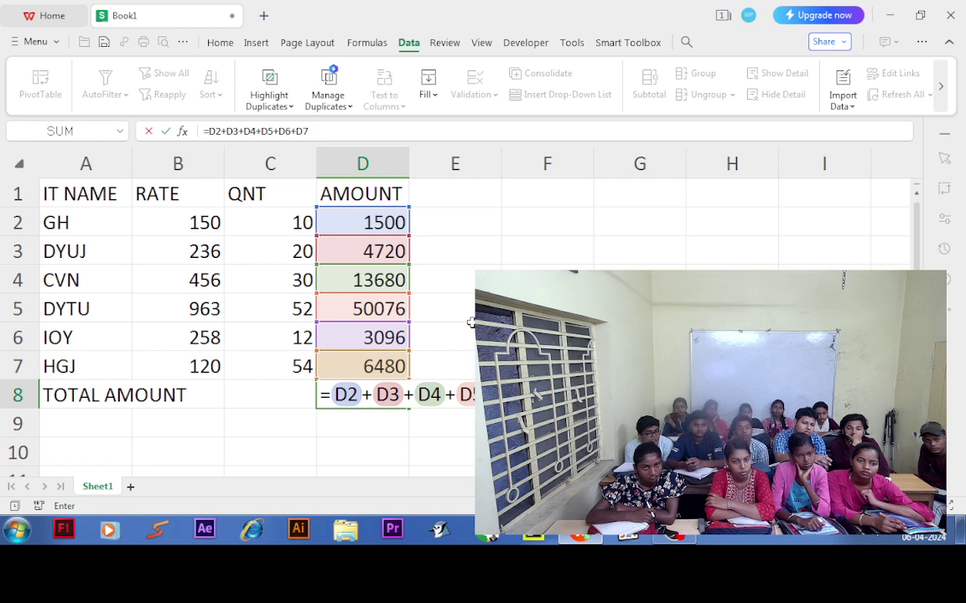
key("Return")
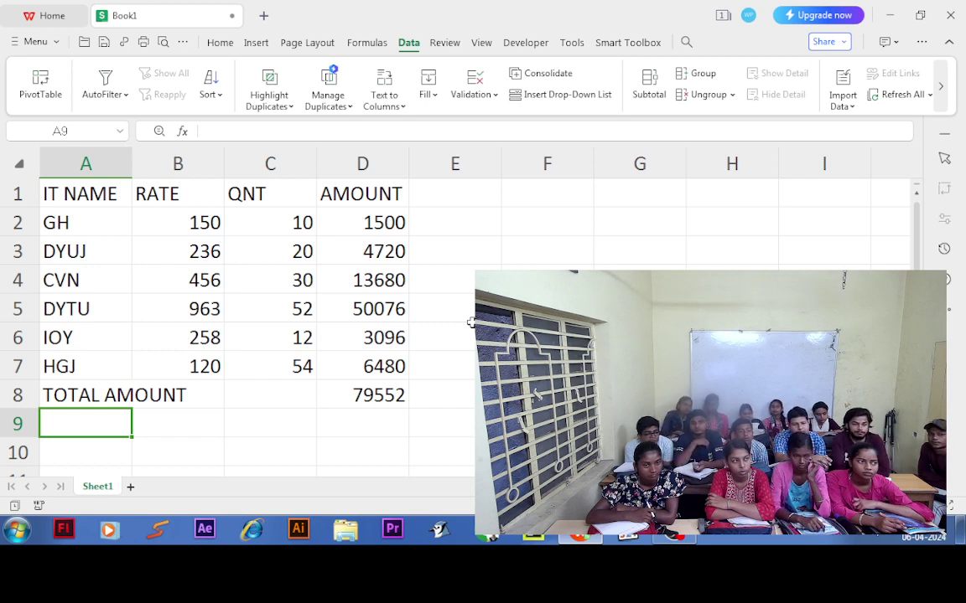
Label cell A9 as GST 18% for the tax row
type("G")
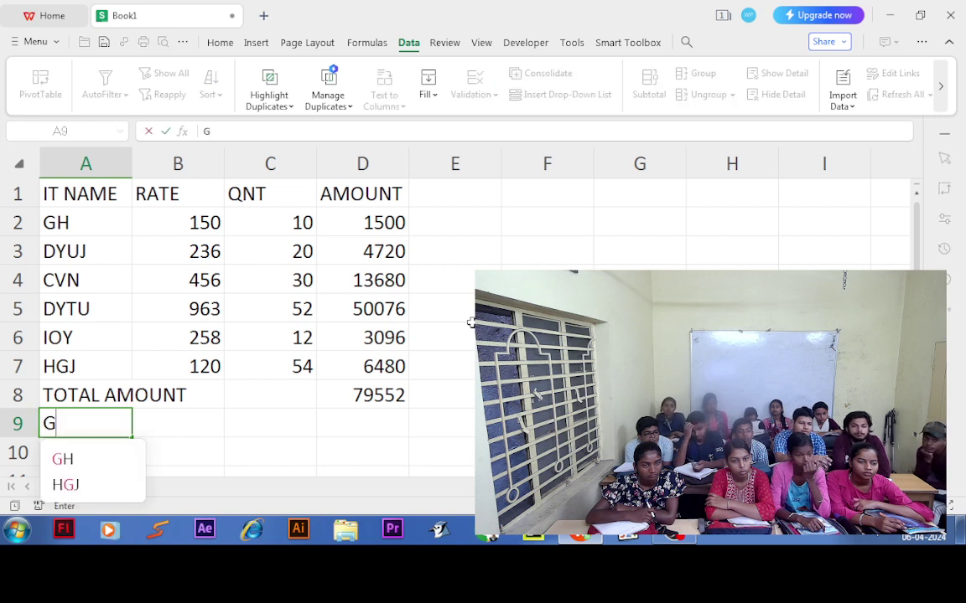
type("ST")
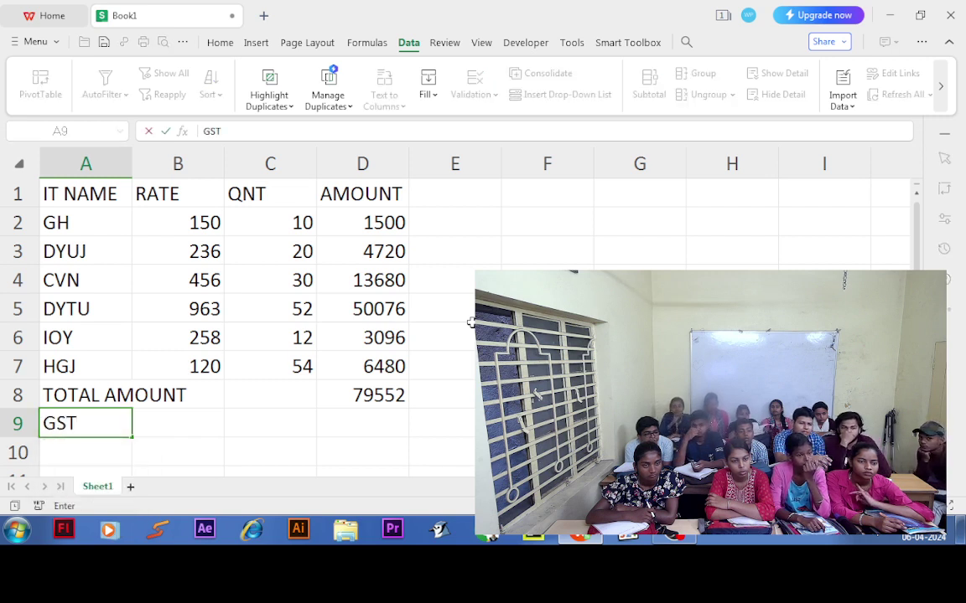
type(" 18%")
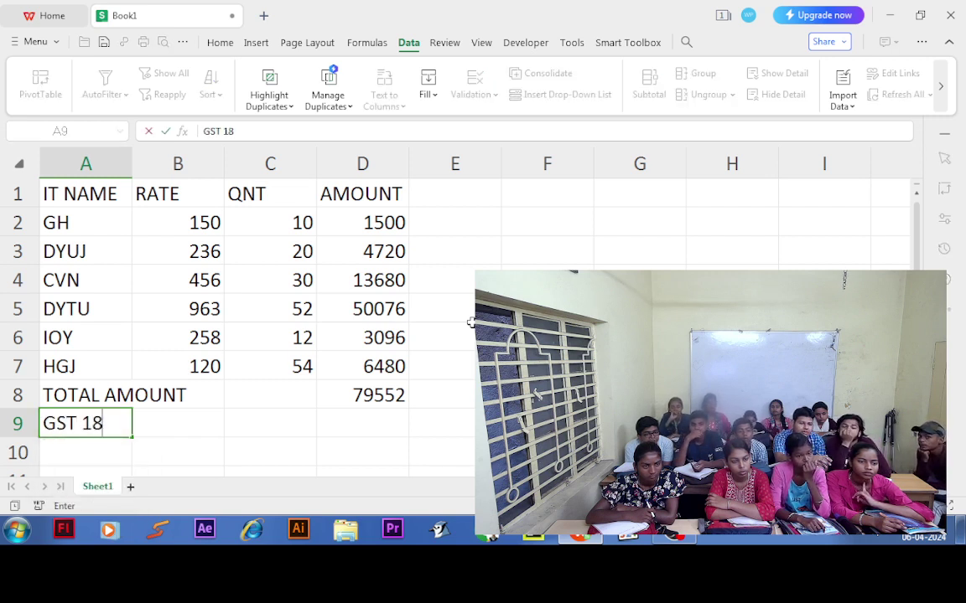
Calculate the 18% tax on the total amount in cell D9 with the formula =D8*18/100
key("Tab")
key("Tab")
key("Tab")
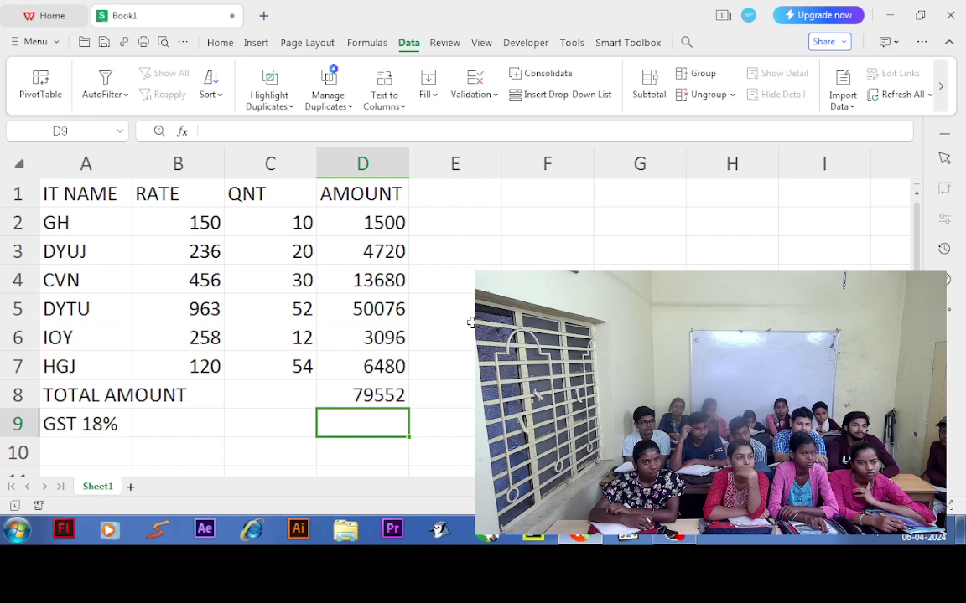
type("=")
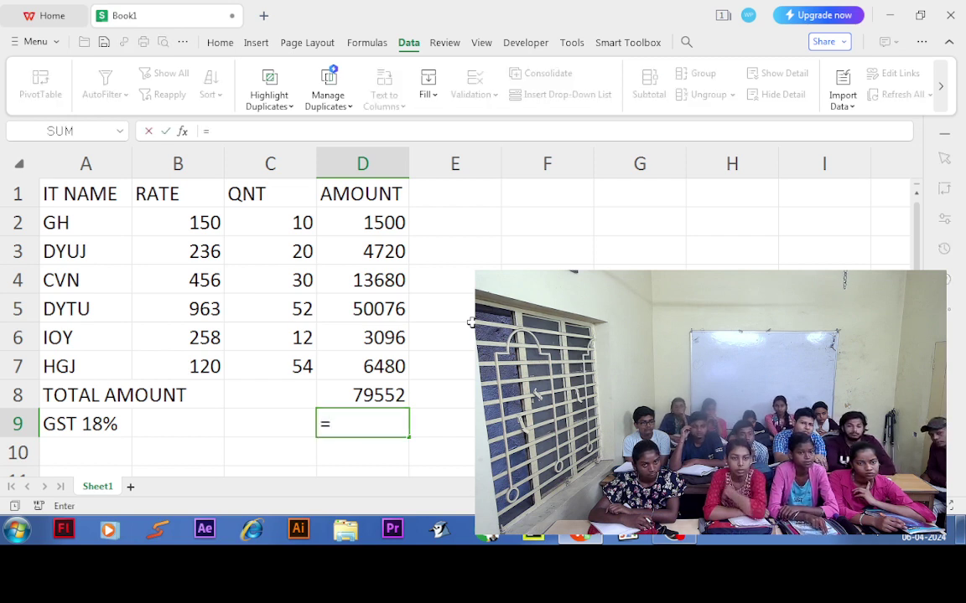
type("D")
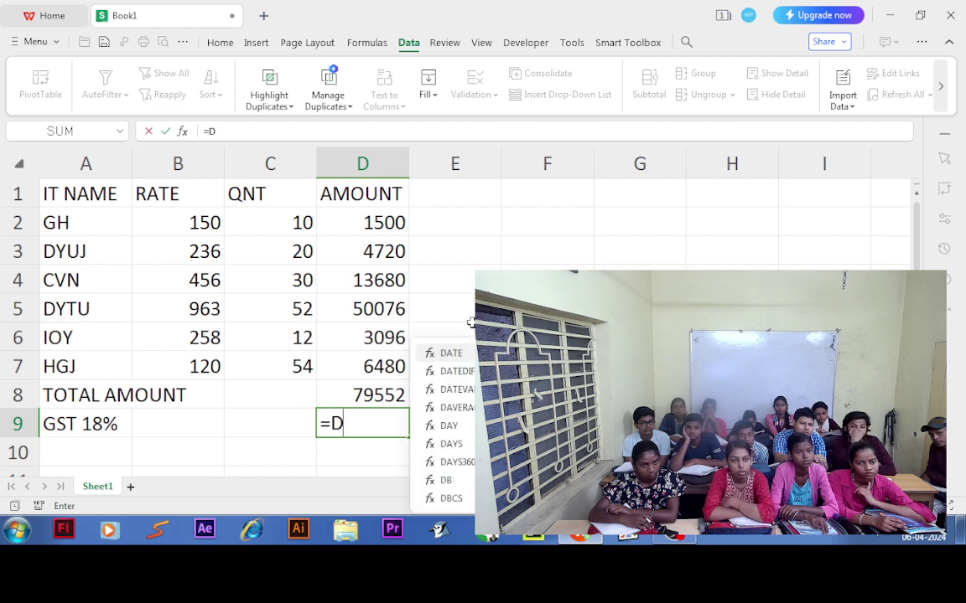
type("8*")
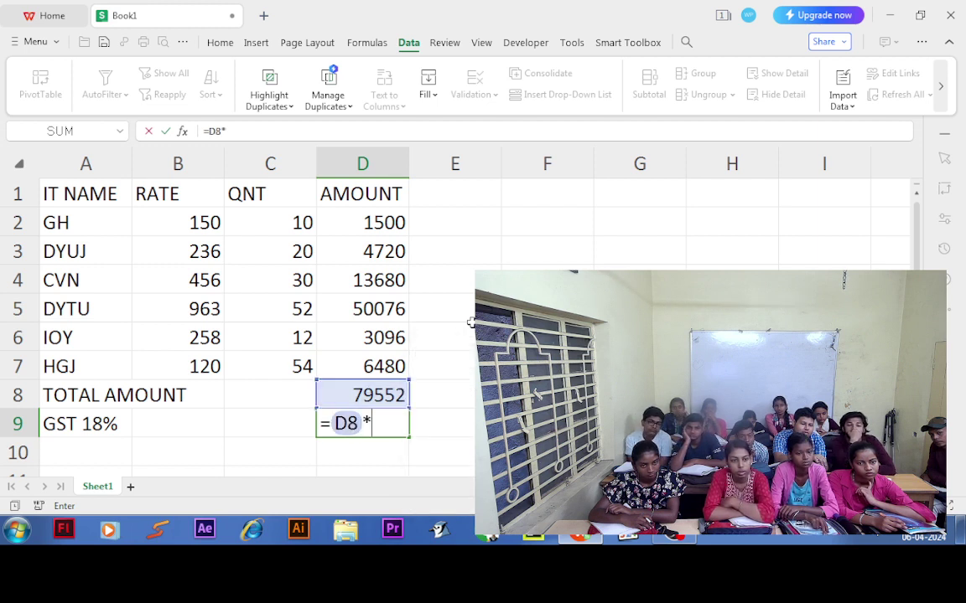
type("18/100")
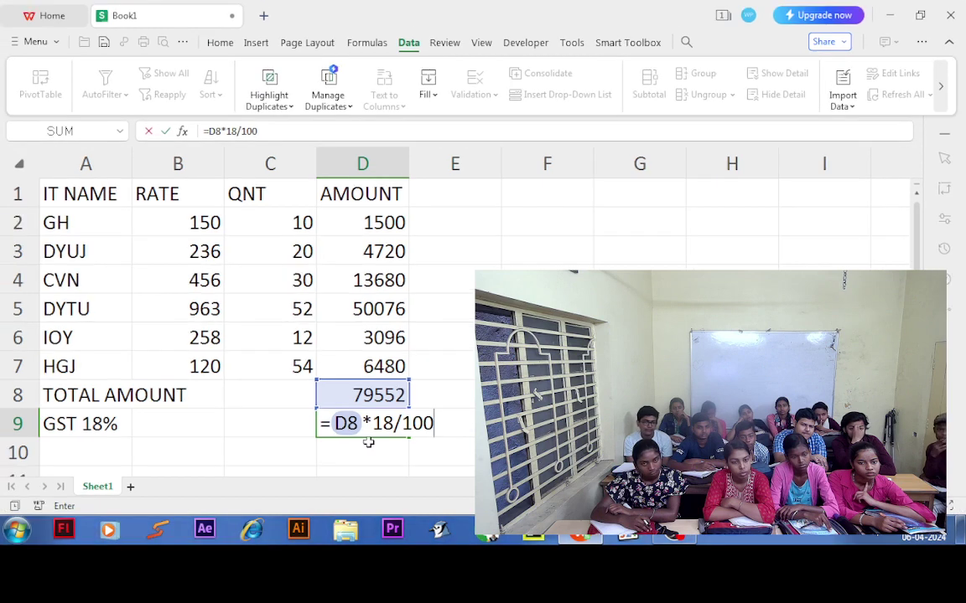
key("Return")
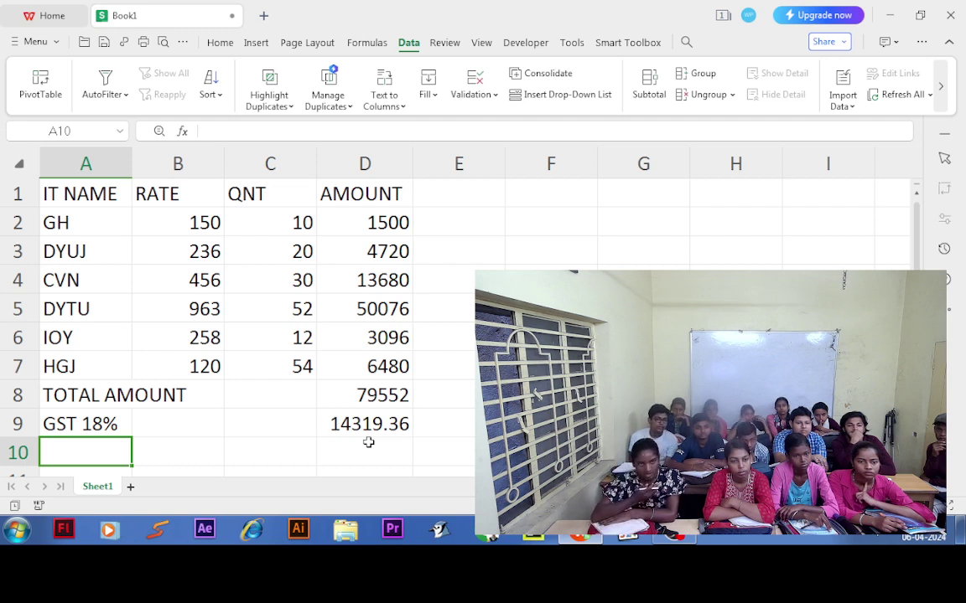
Label cell A10 as TPA and add the total and the tax in D10 with the formula =D8+D9
type("TPA")
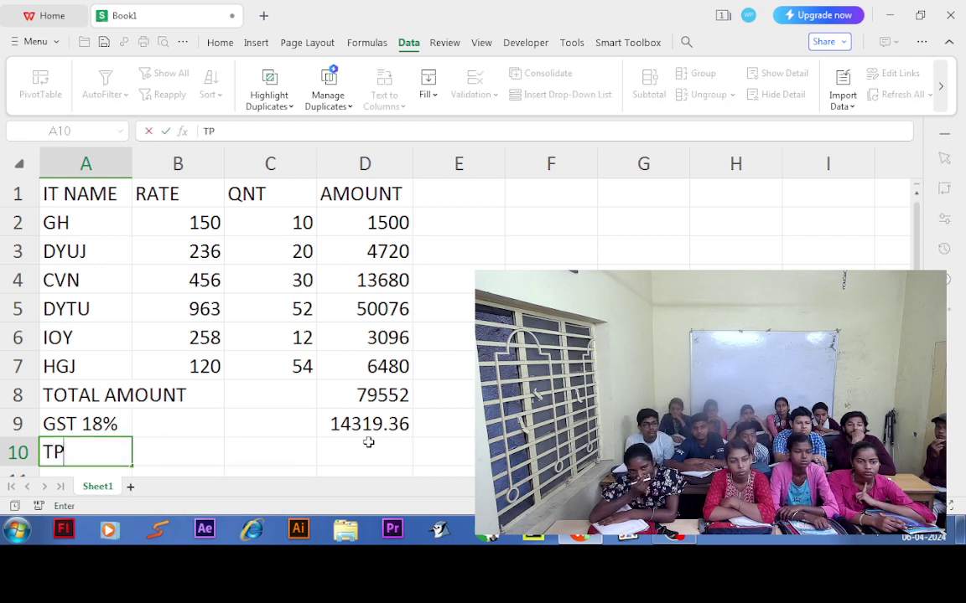
key("Tab")
key("Tab")
key("Tab")
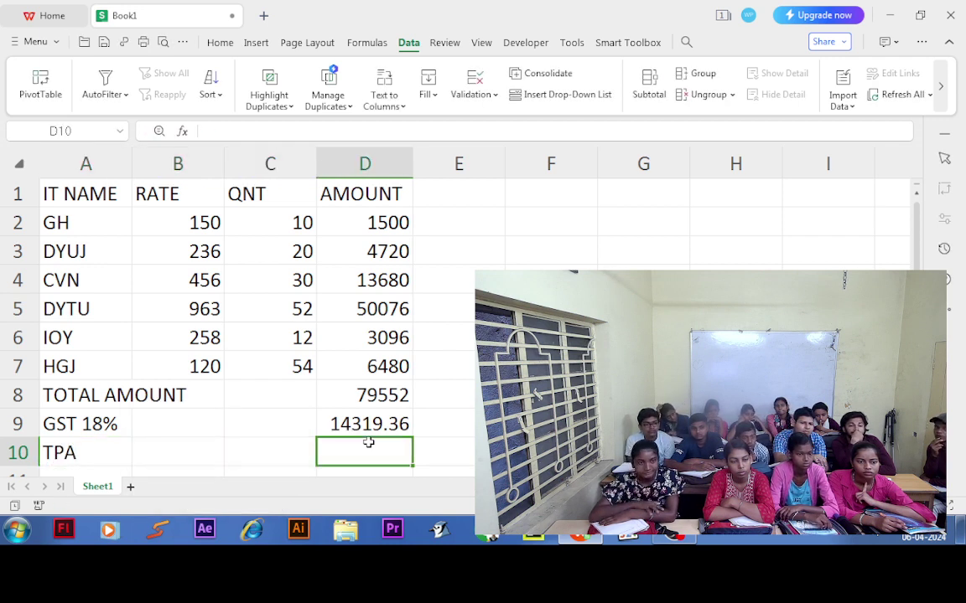
type("=")
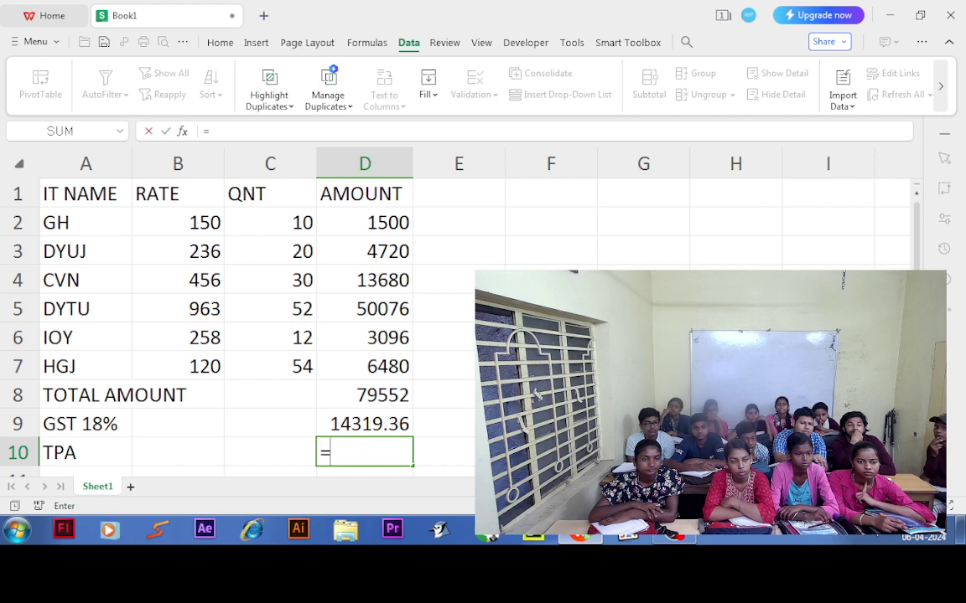
type("D8")
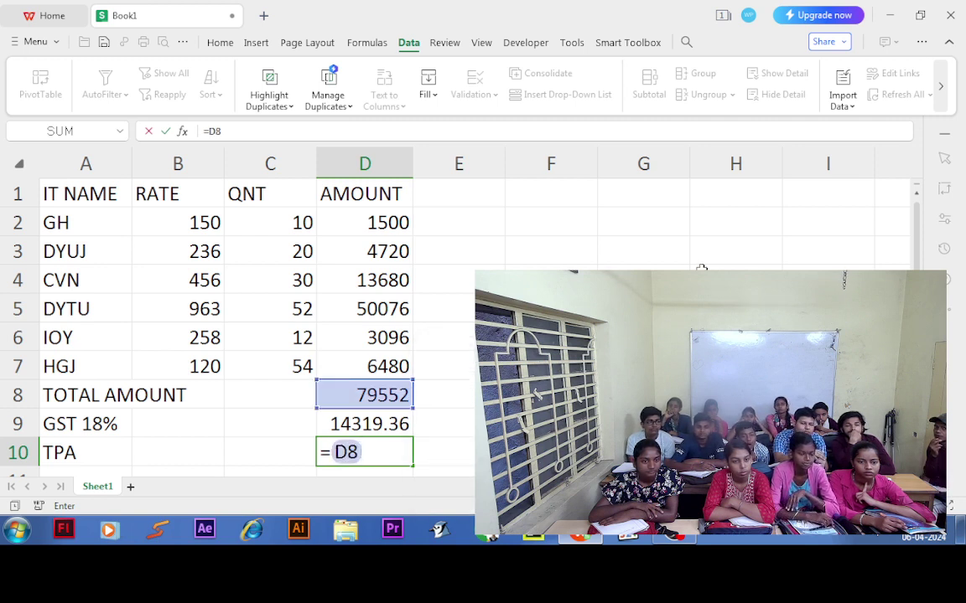
type("+")
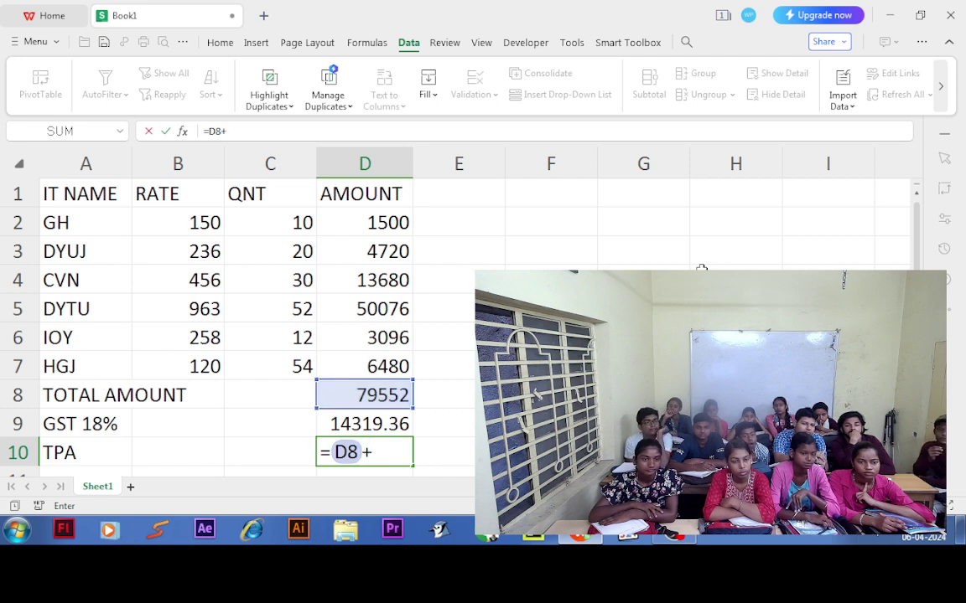
type("9")
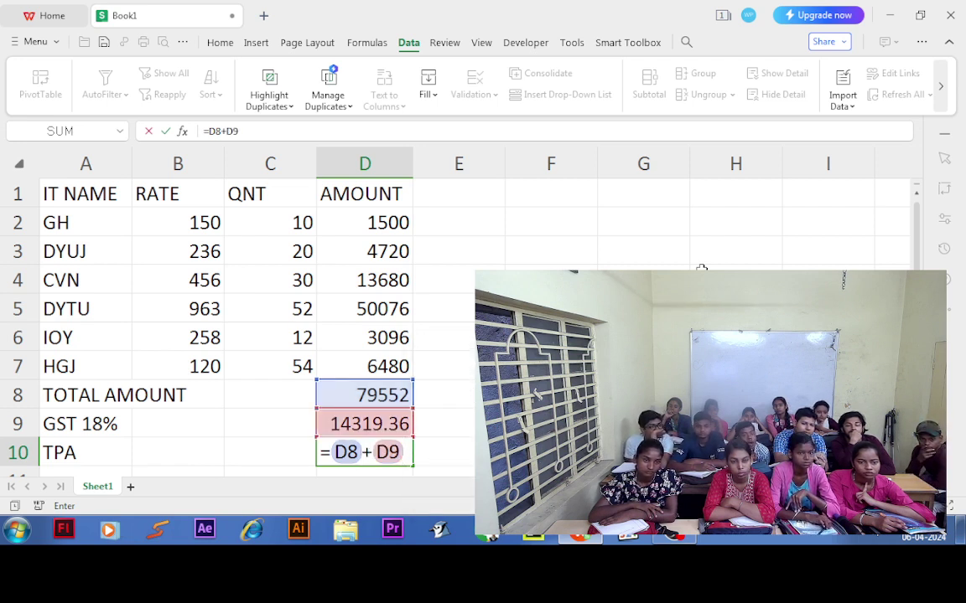
key("Return")
Set the quantity of item GH in C2 to 2 and of item DYUJ in C3 to 50
scroll(706, 267, "up", 1)
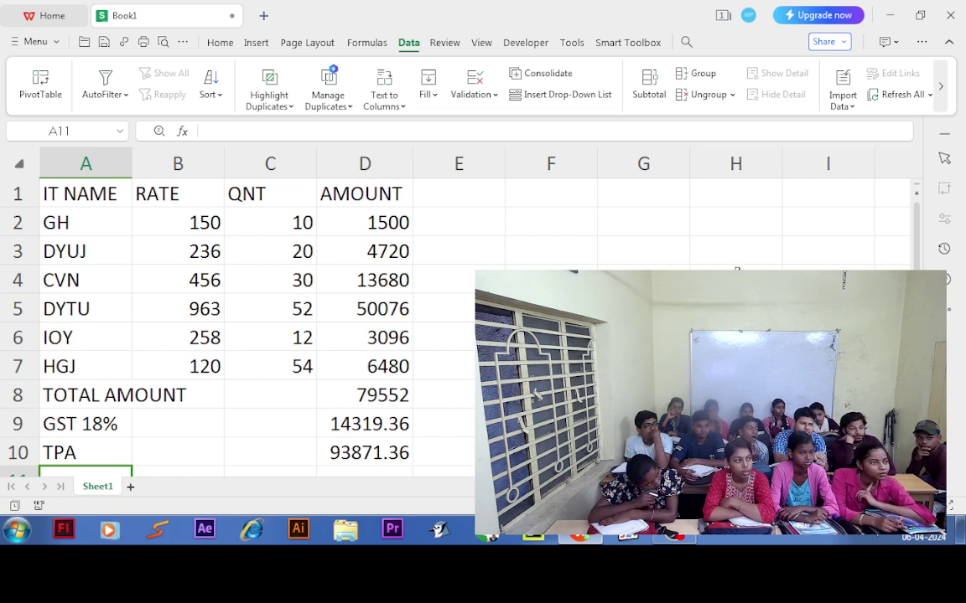
key("Up")
key("Up")
key("Up")
key("Up")
key("Up")
key("Up")
key("Up")
key("Up")
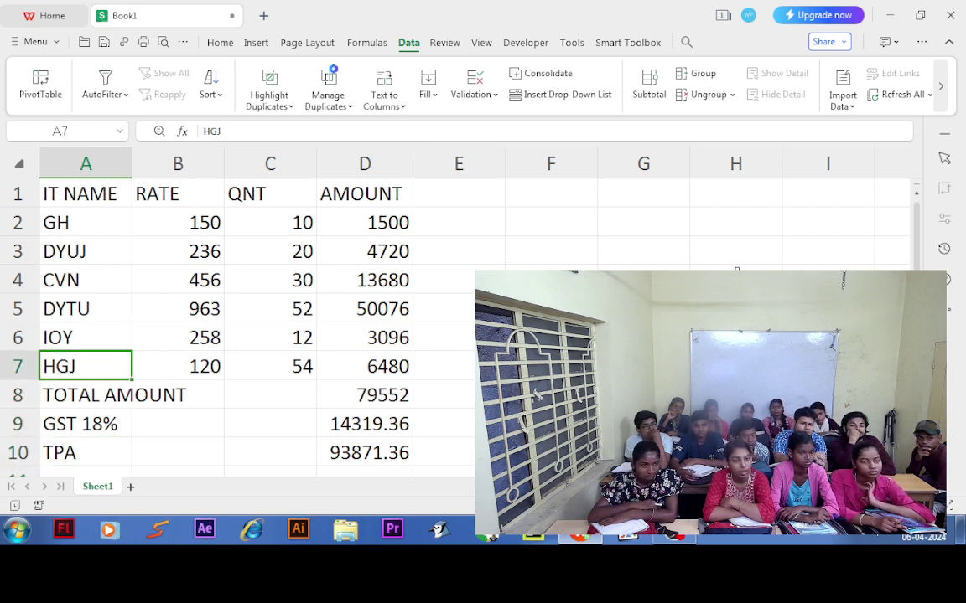
key("Up")
key("Right")
key("Right")
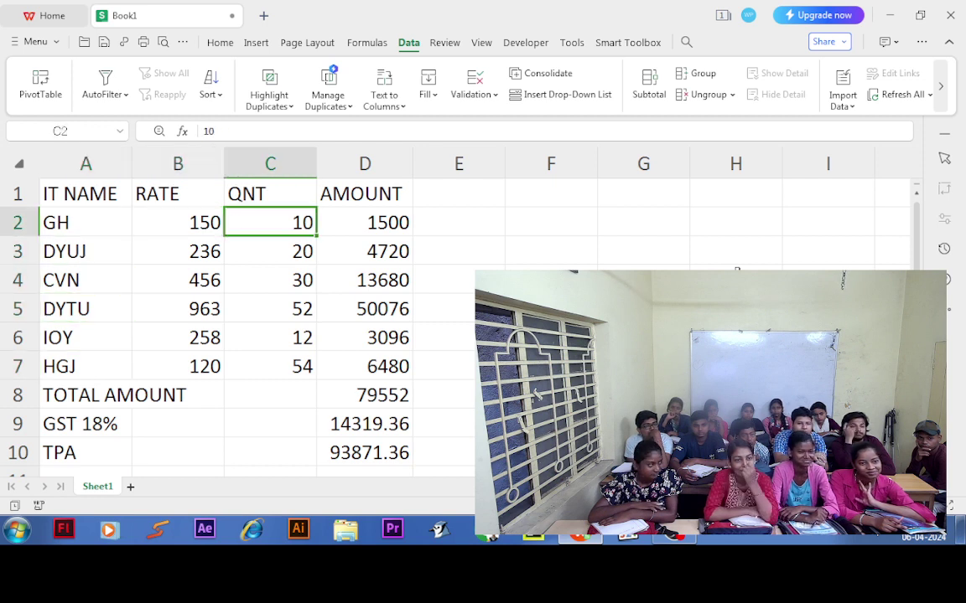
type("2")
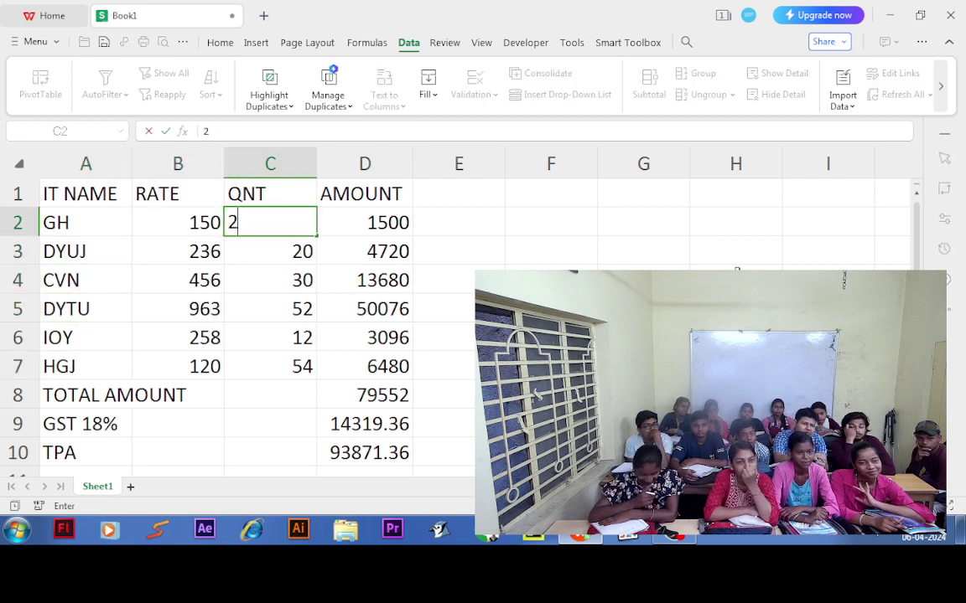
key("Return")
type("50")
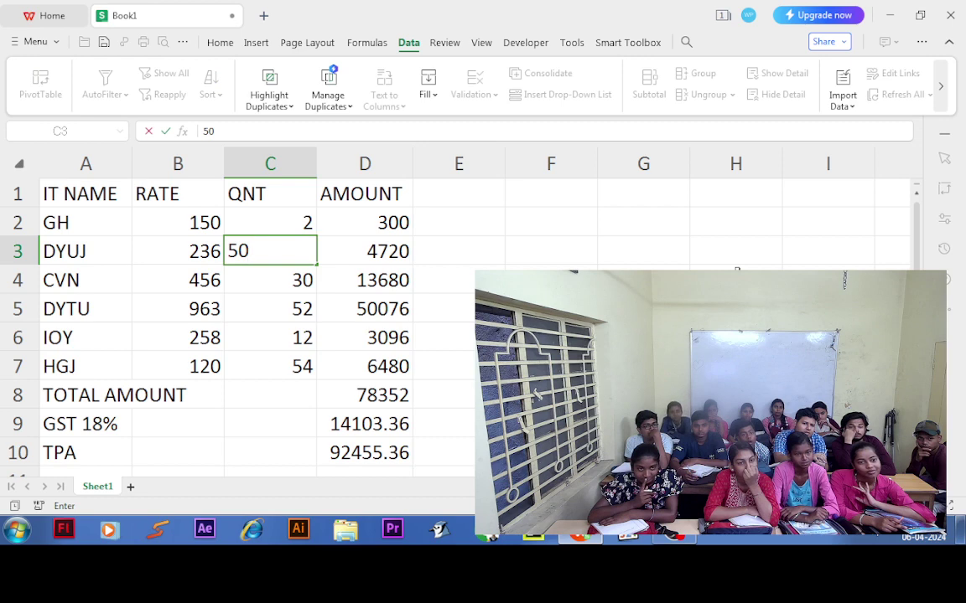
key("Return")
Set the quantities in cells C4 to C7 to 0, 0, 1 and 20
type("0")
key("Return")
type("0")
key("Return")
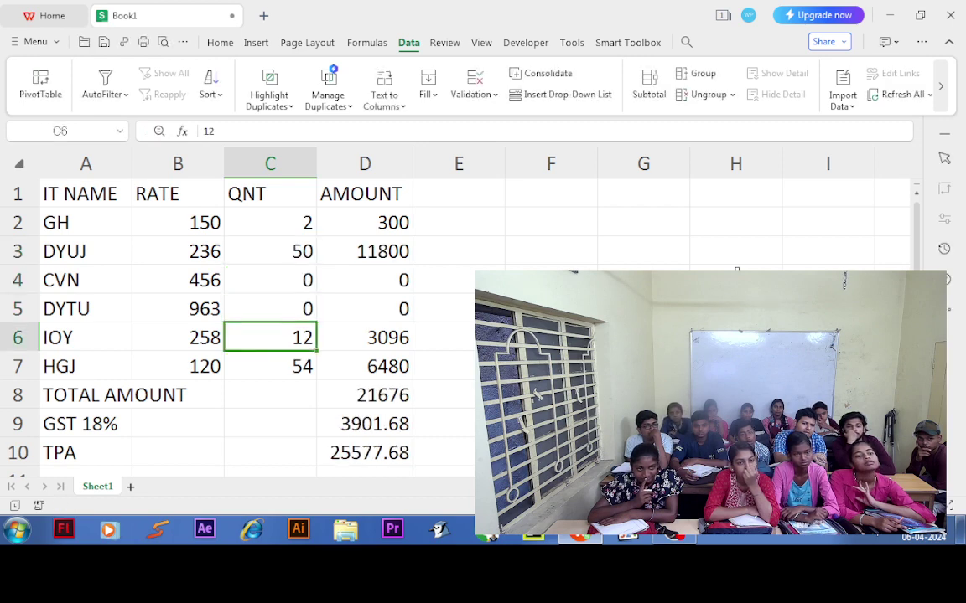
type("1")
key("Return")
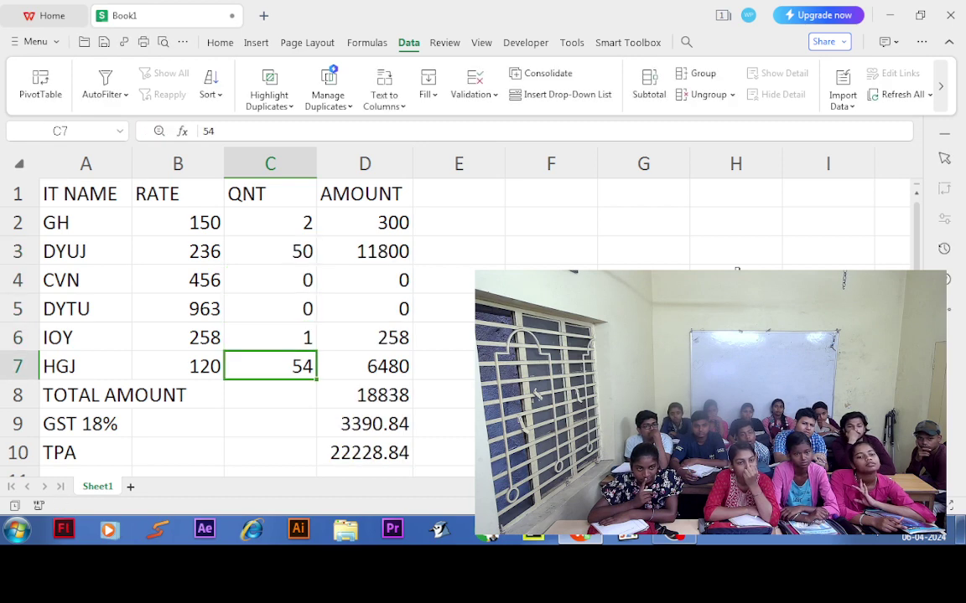
type("20")
key("Return")
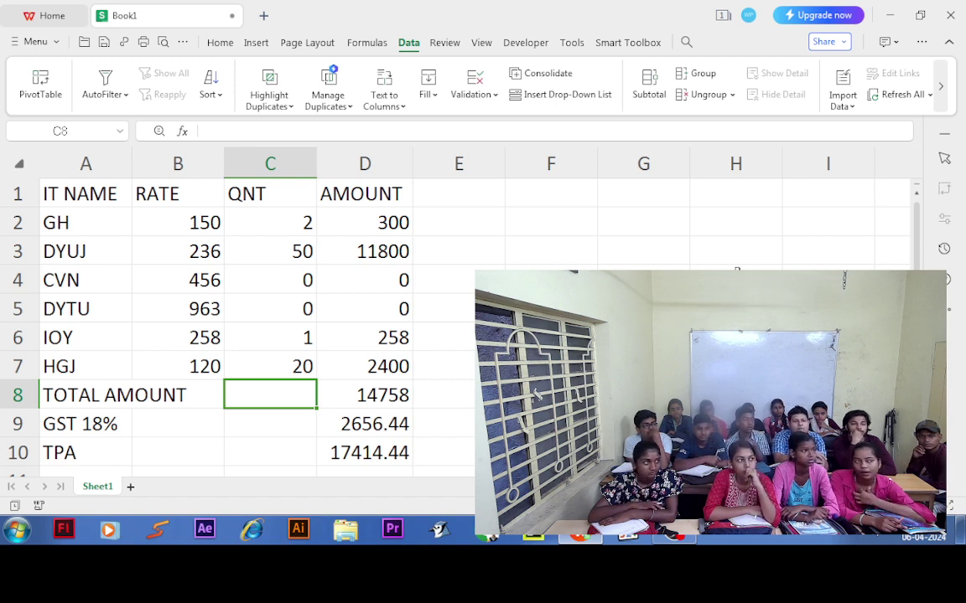
Change the quantity of item GH in C2 to 50 and of item DYUJ in C3 to 2
left_click(270, 366)
left_click(269, 252)
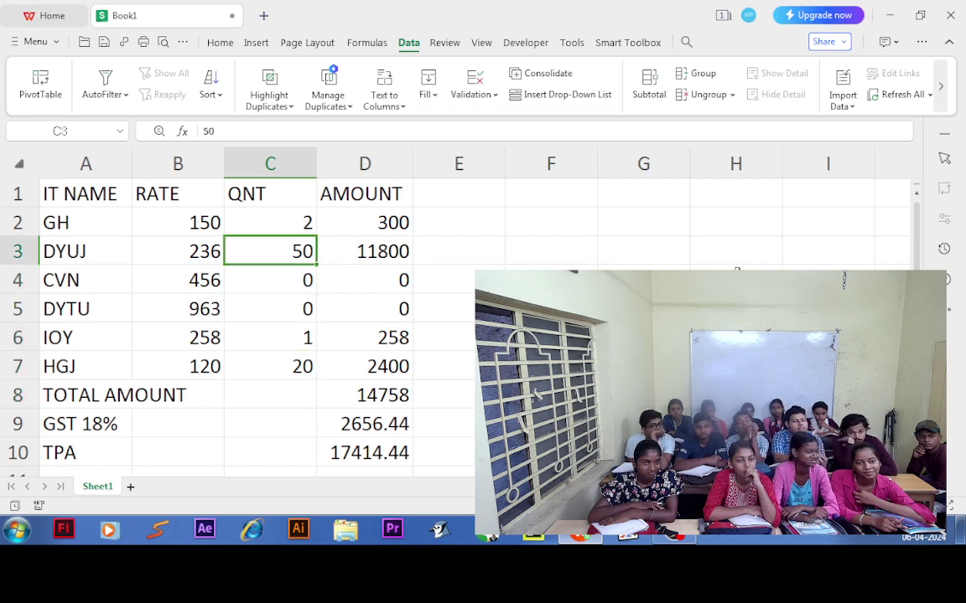
left_click(270, 222)
type("50")
key("Return")
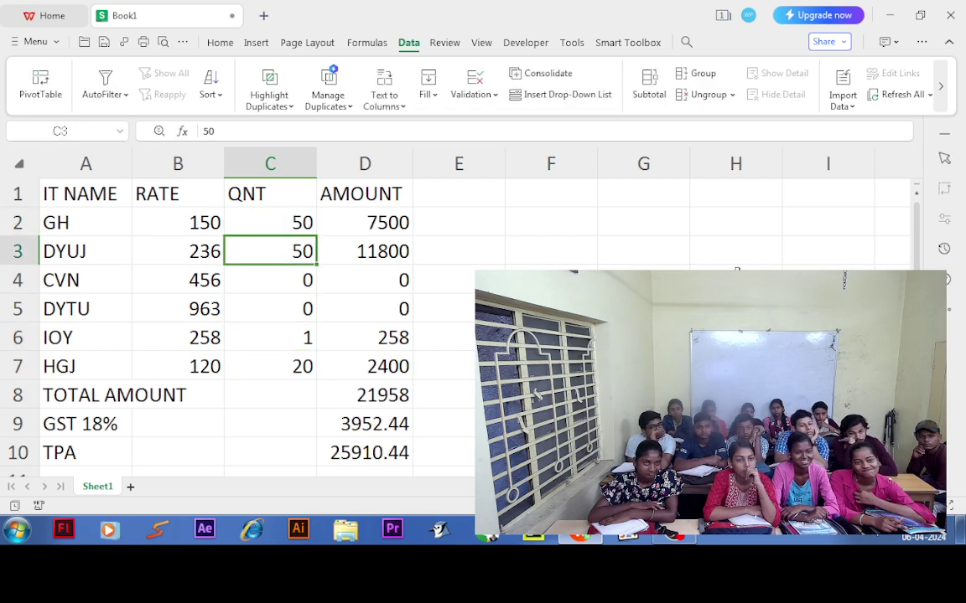
type("2")
key("Return")
Change the quantities in cells C4 to C7 to 5, 10, 0 and 0
type("5")
key("Return")
type("10")
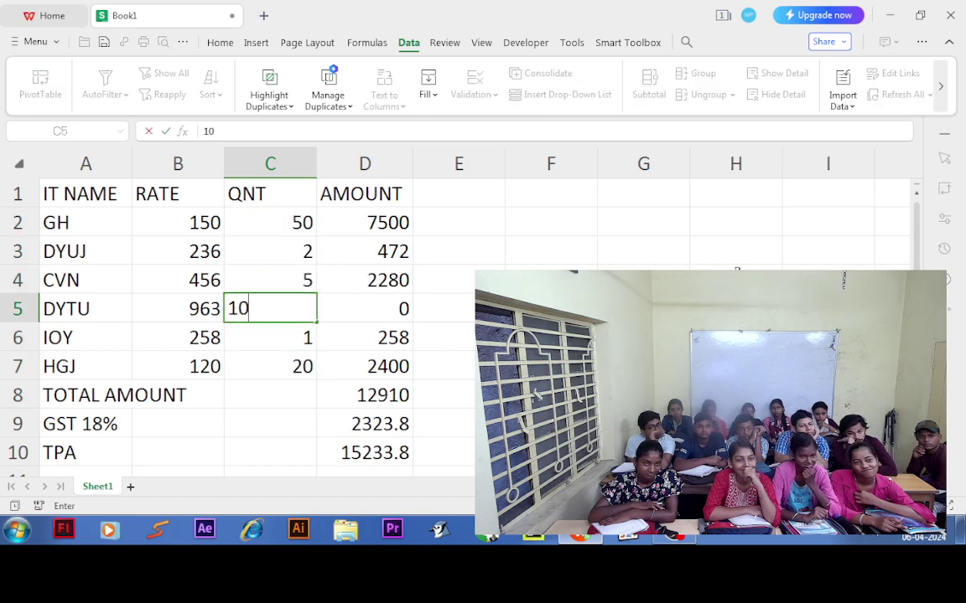
key("Return")
type("0")
key("Return")
type("0")
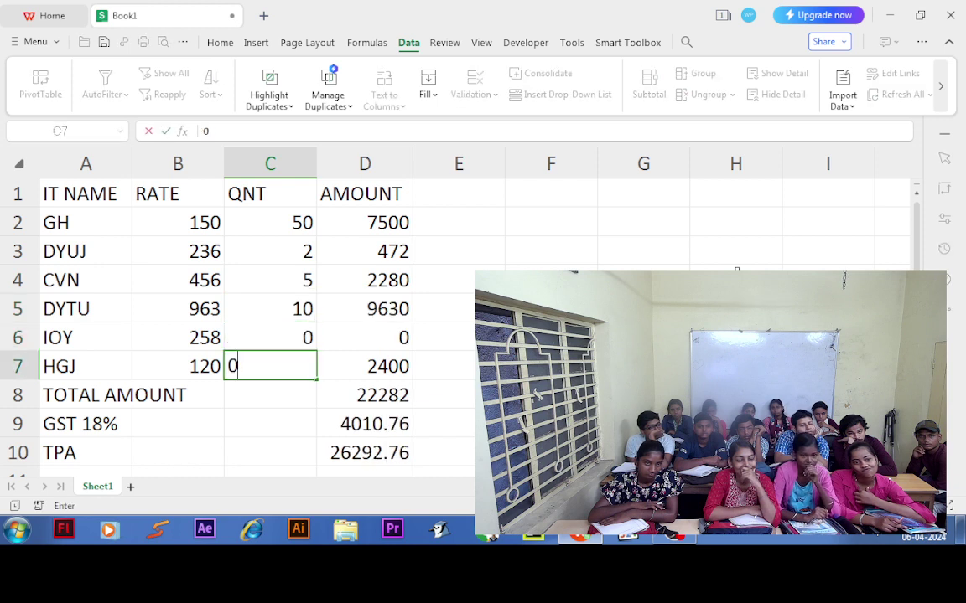
key("Return")
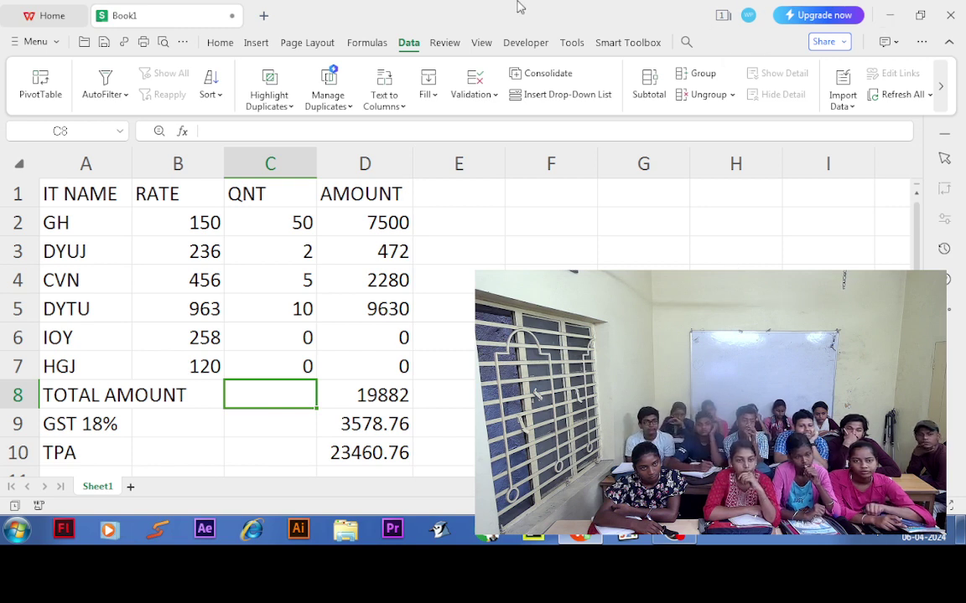
left_click(219, 42)
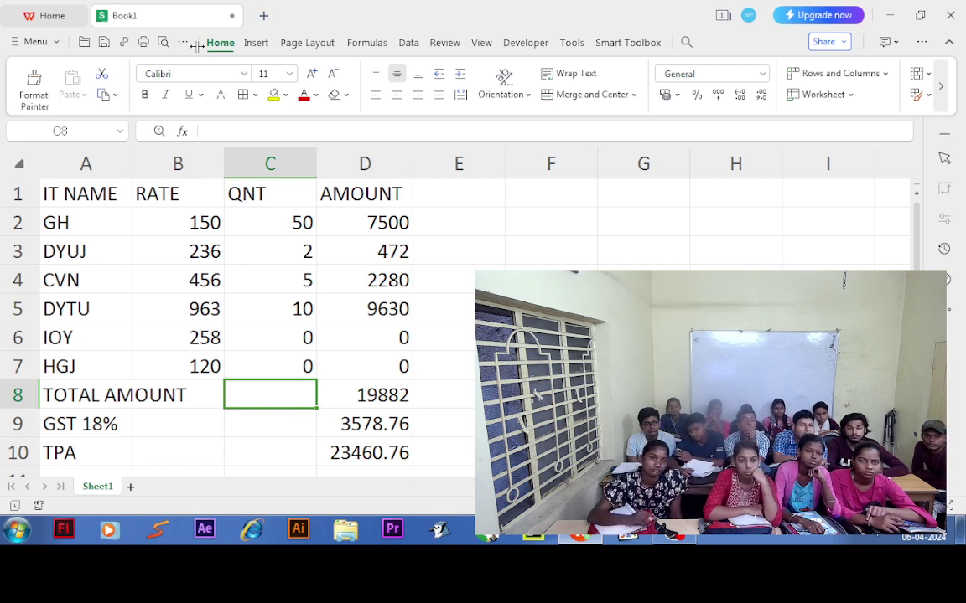
left_click(277, 50)
left_click(263, 43)
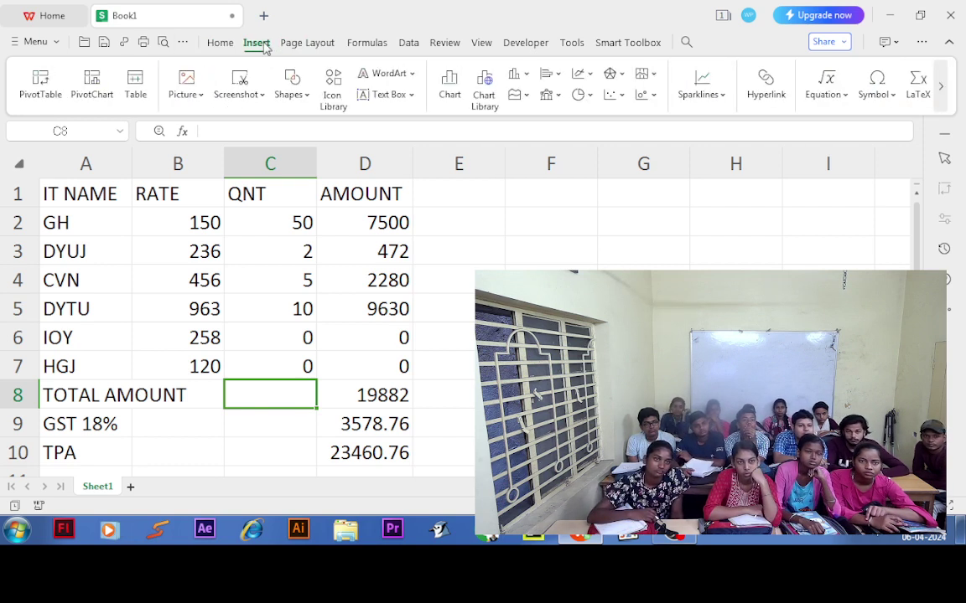
left_click(411, 75)
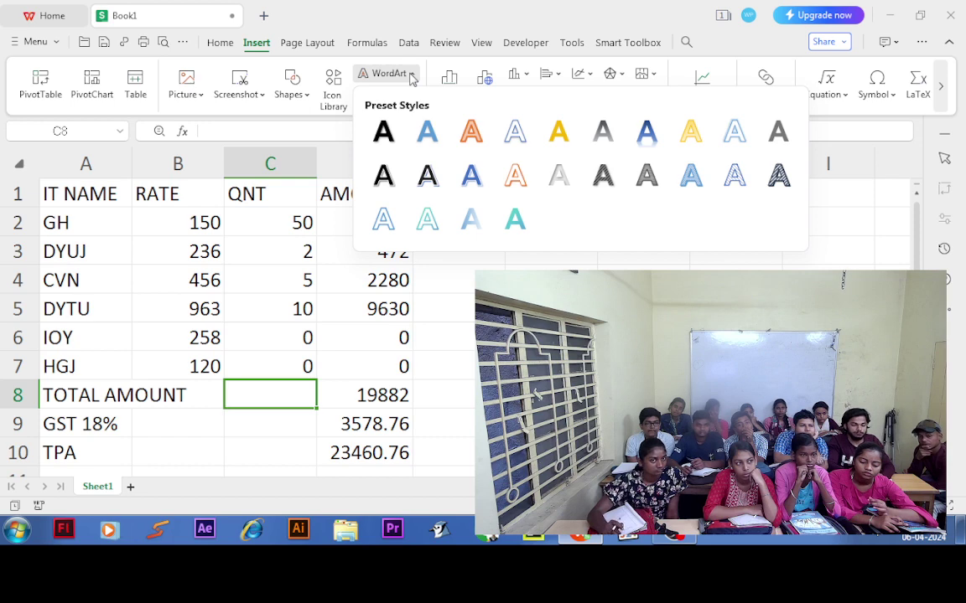
left_click(412, 77)
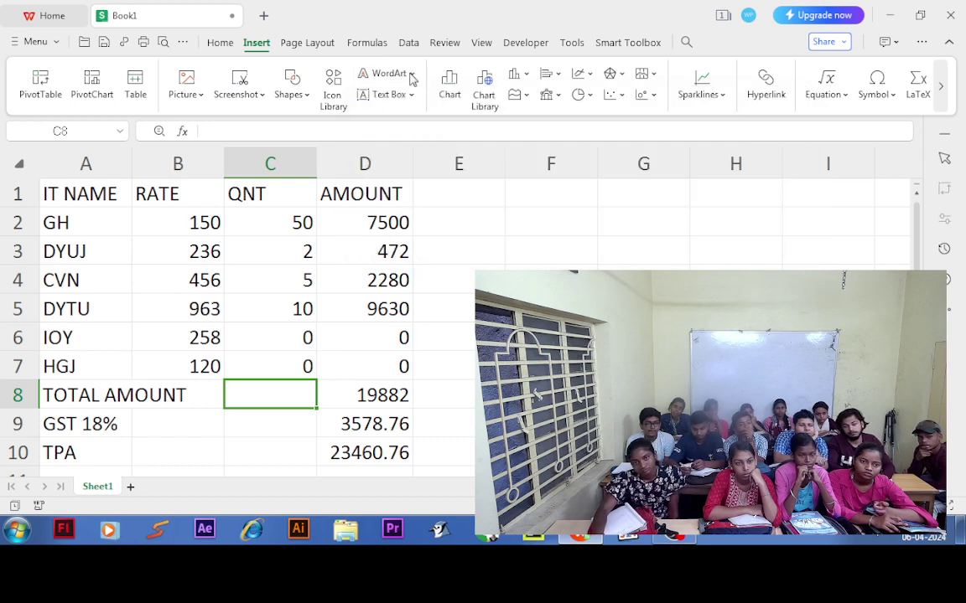